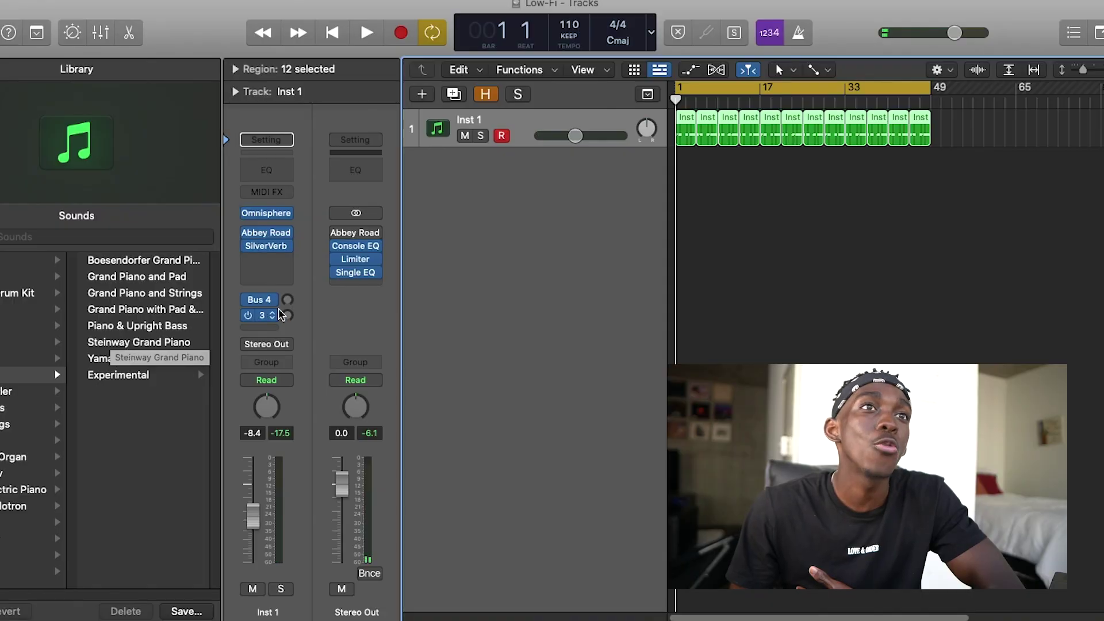
# Step: Open the Omnisphere instrument on the Inst 1 track to view its LA Custom C7 - Studio piano patch
pyautogui.moveTo(266, 214)
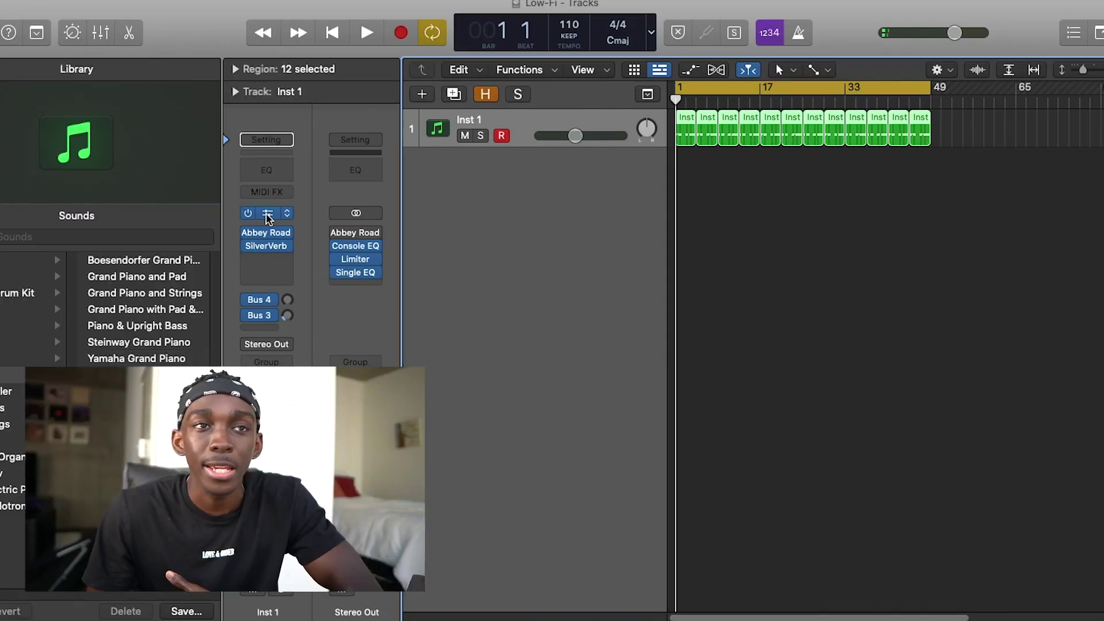
pyautogui.click(266, 214)
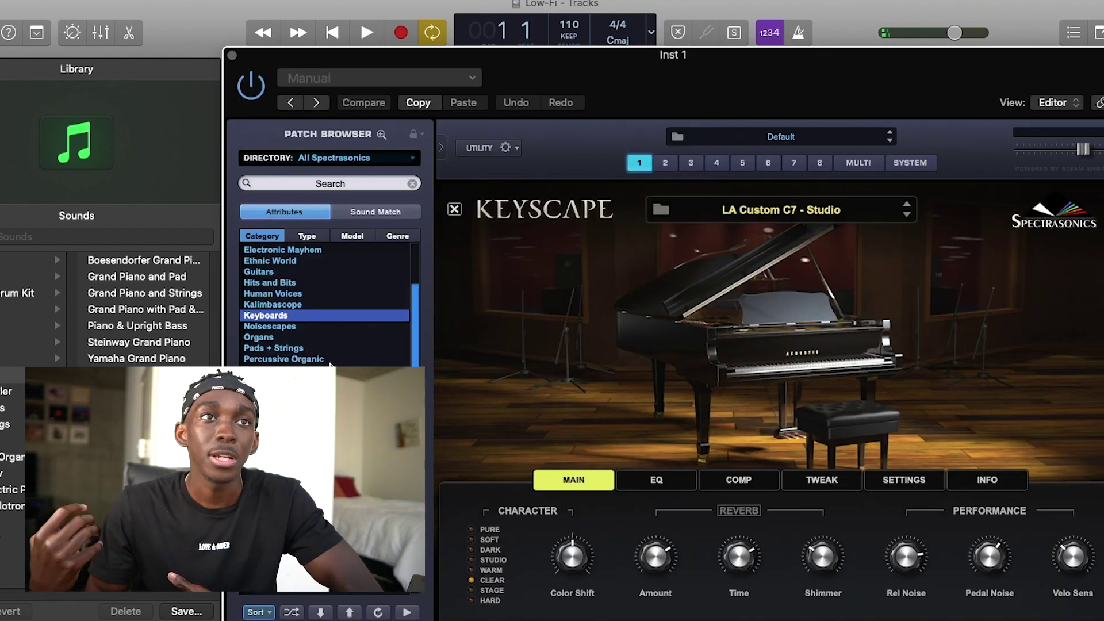
pyautogui.moveTo(621, 55); pyautogui.dragTo(365, 4)
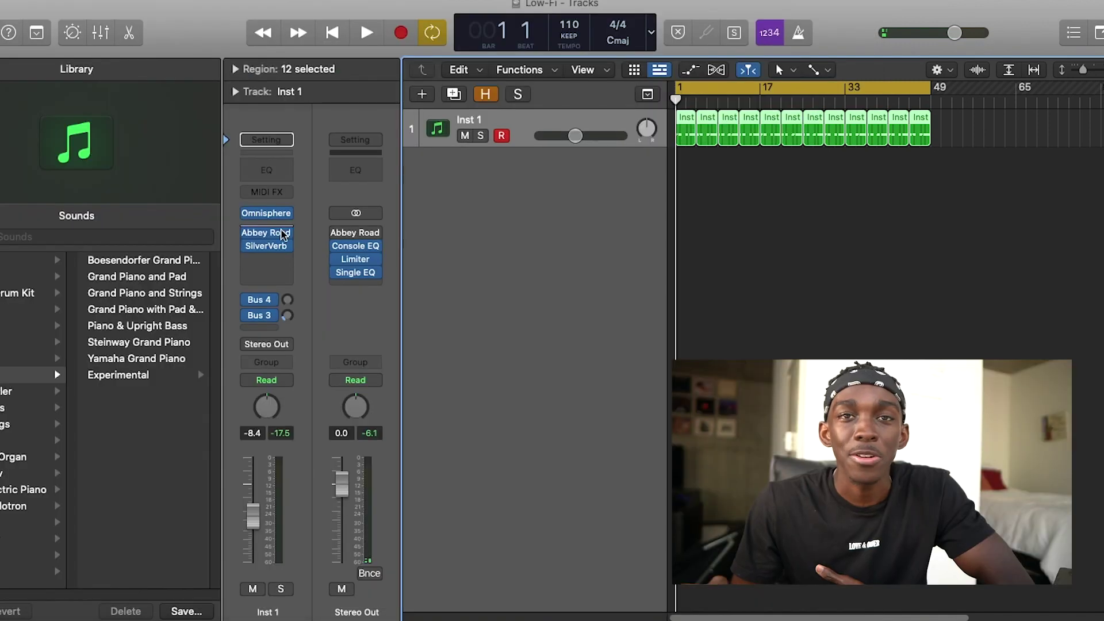
# Step: Inspect the SilverVerb room, modulation and output settings on the Inst 1 track, and close the plug-in
pyautogui.click(269, 247)
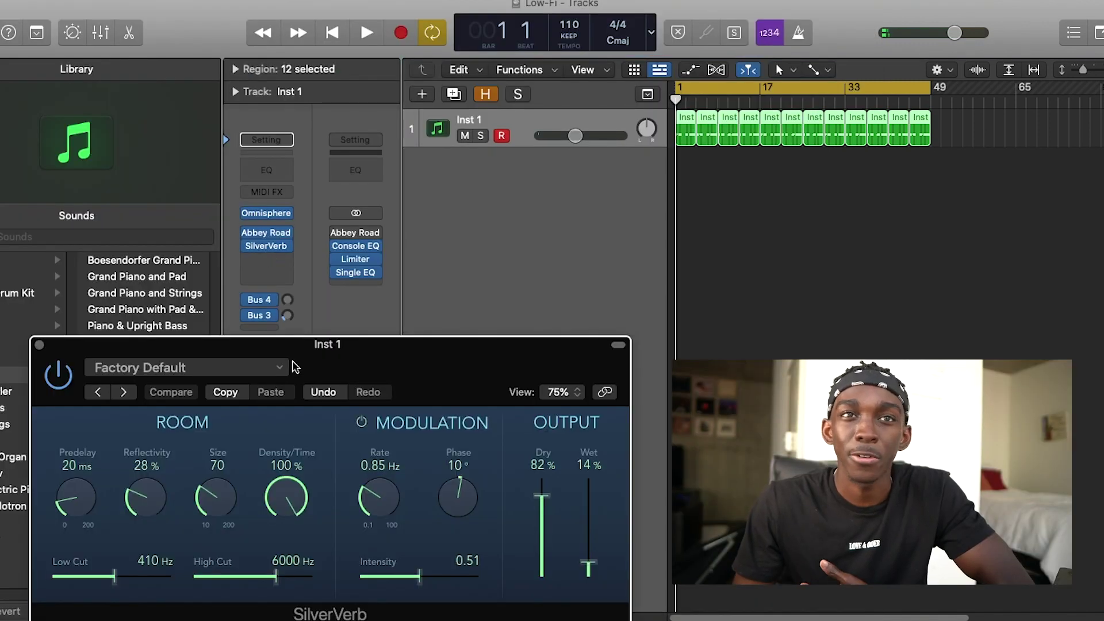
pyautogui.moveTo(365, 360); pyautogui.dragTo(435, 287)
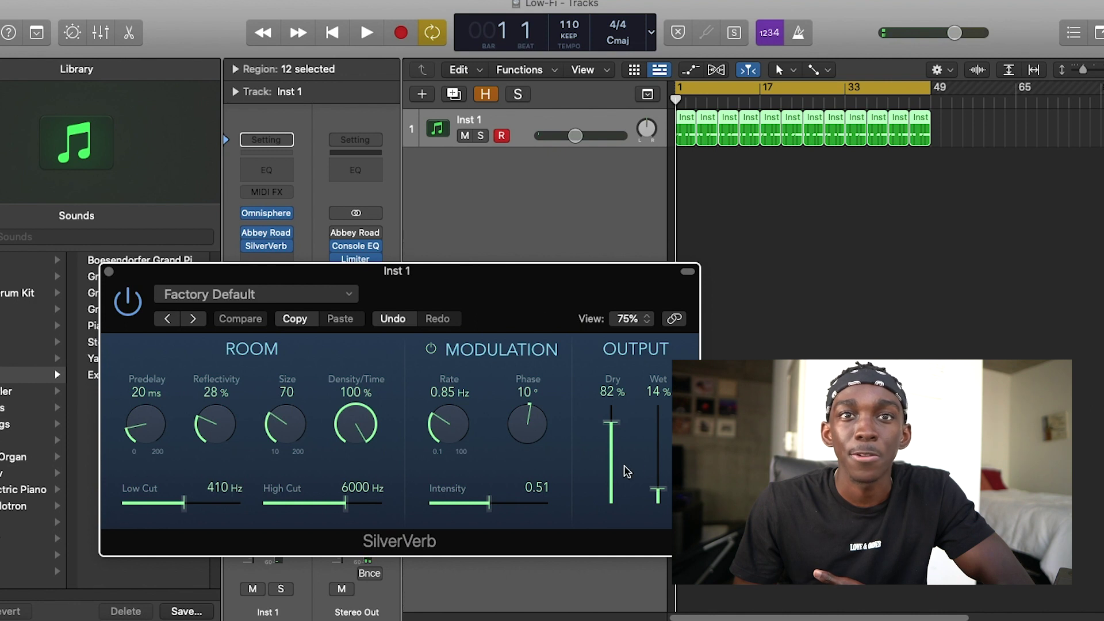
pyautogui.moveTo(521, 292); pyautogui.dragTo(464, 248)
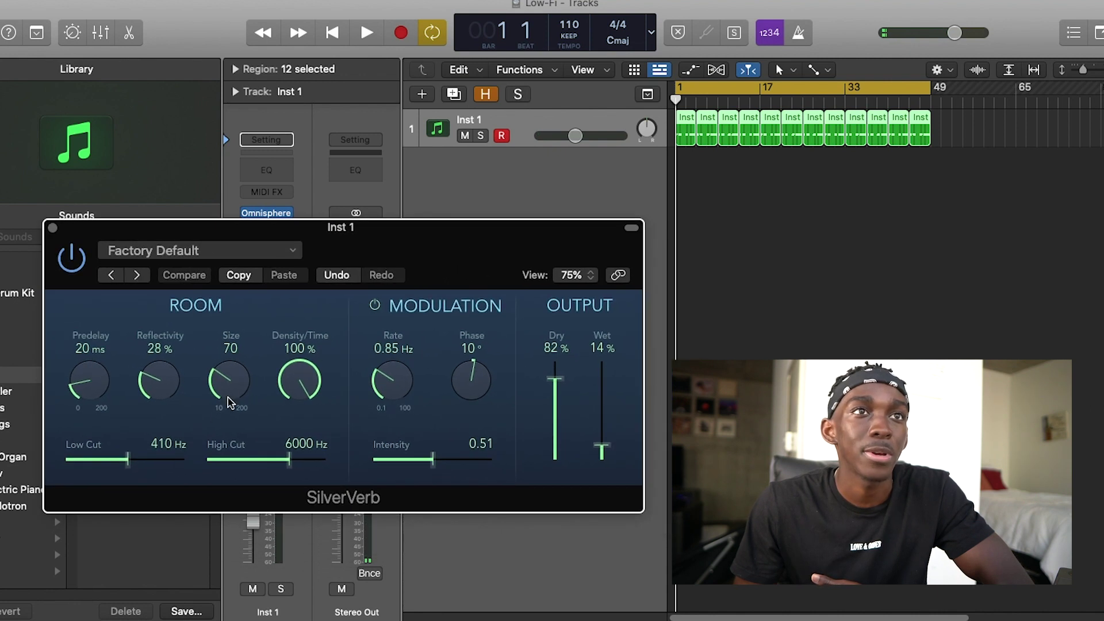
pyautogui.press('super+w')
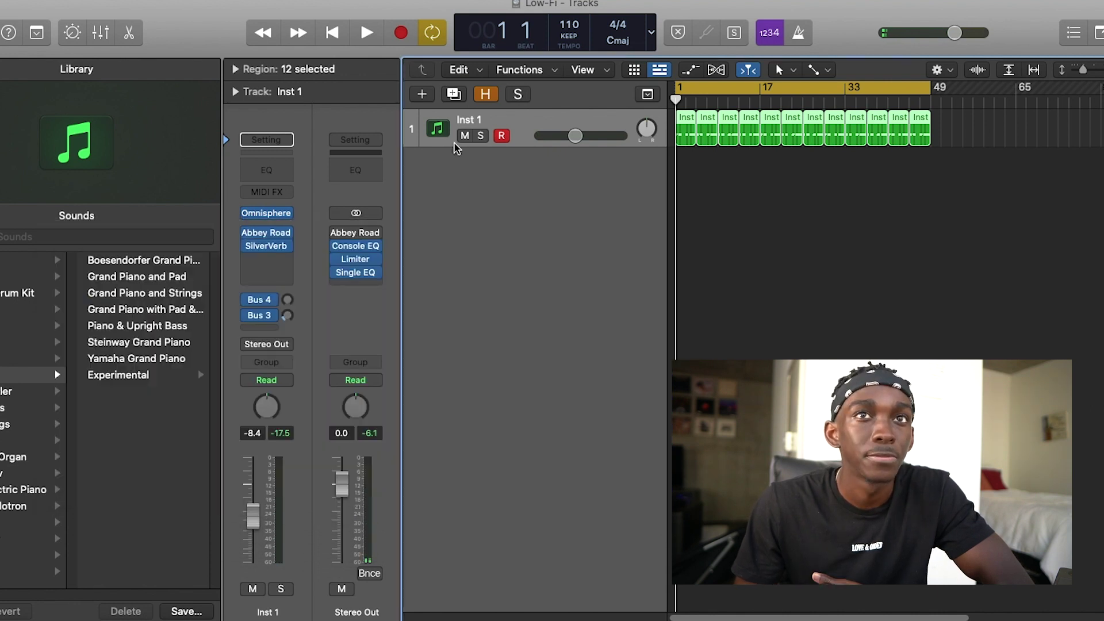
# Step: Play the Inst 1 part from bar 1 and solo its track
pyautogui.click(363, 33)
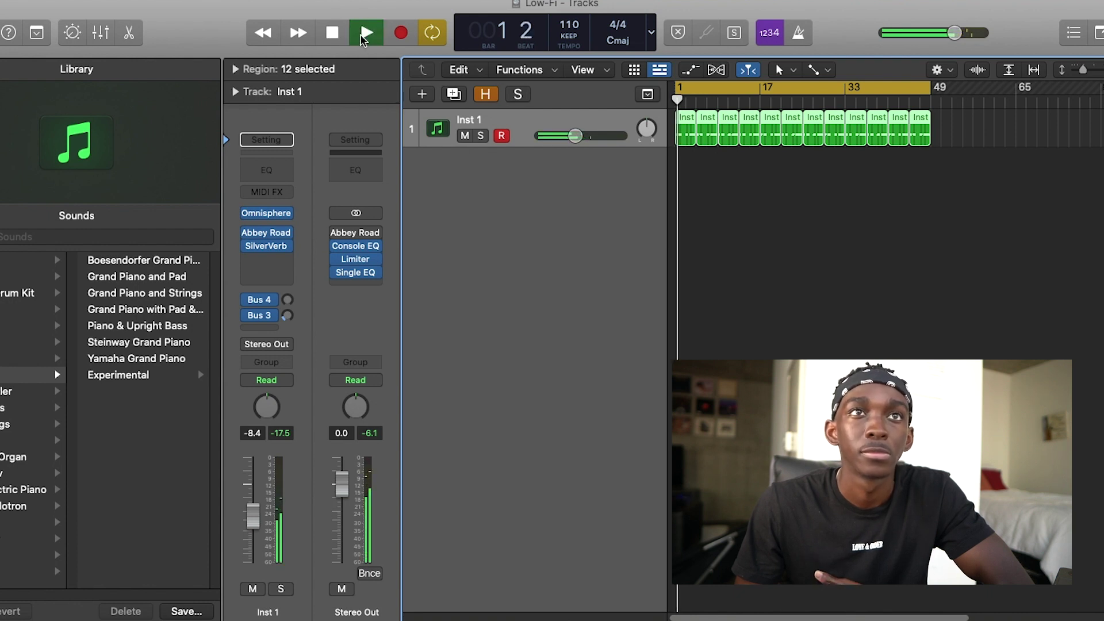
pyautogui.click(481, 136)
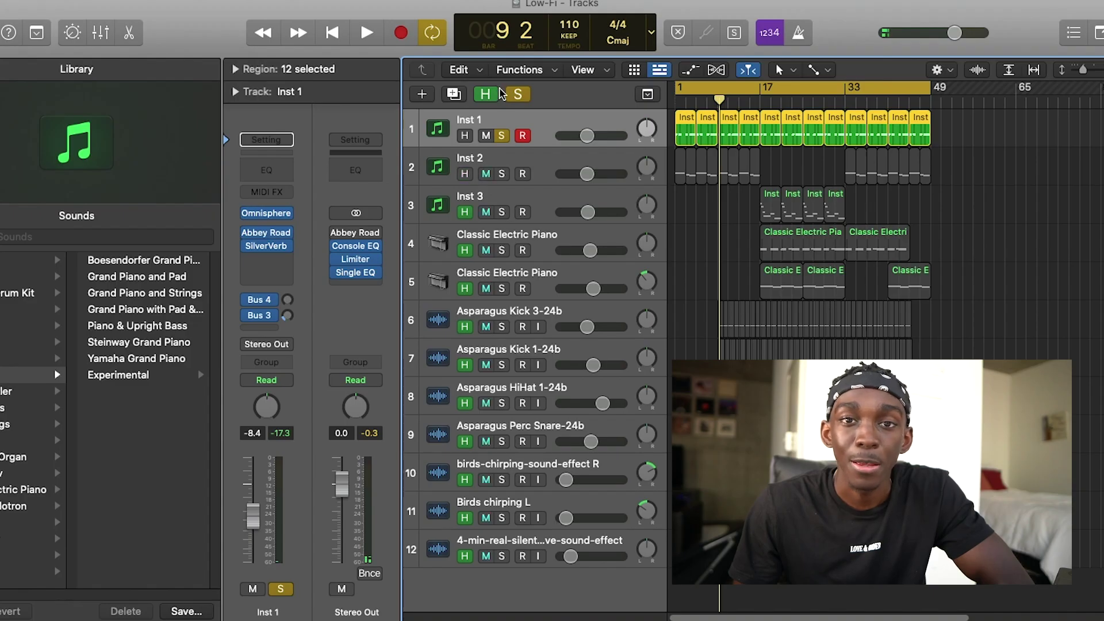
# Step: Reveal only the Inst 2 track beneath Inst 1, solo it and play both parts together from bar 9
pyautogui.click(489, 95)
pyautogui.click(484, 153)
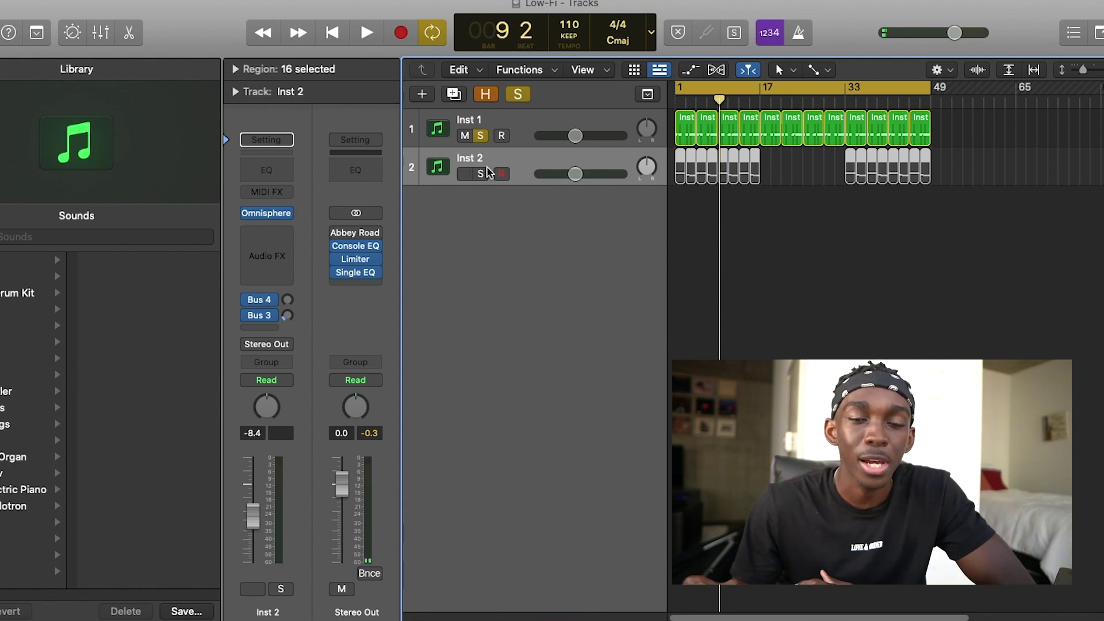
pyautogui.click(482, 174)
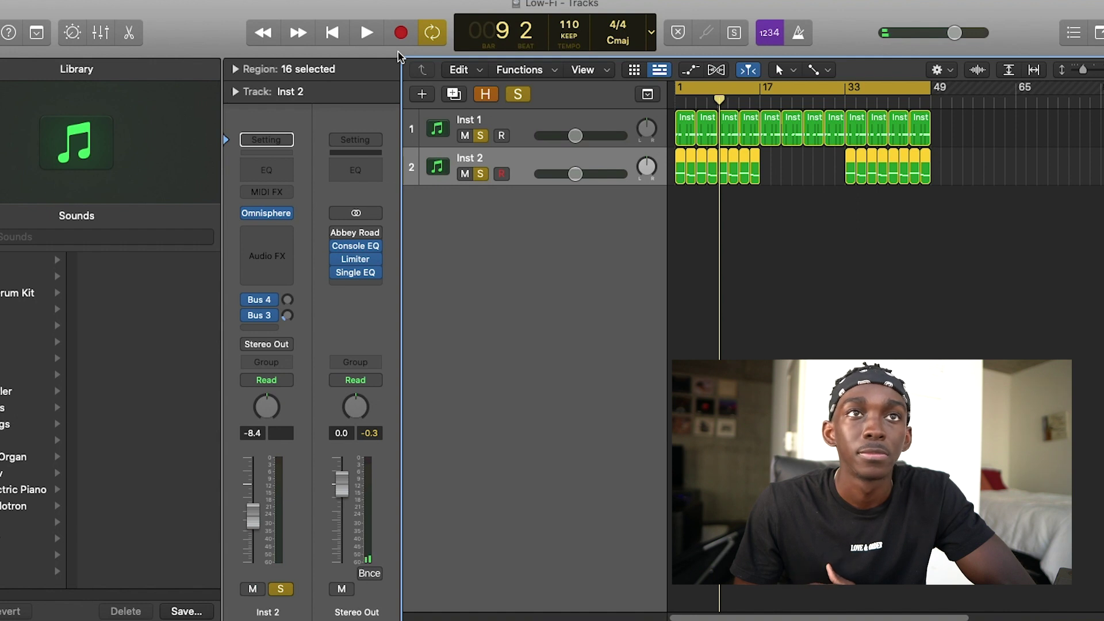
pyautogui.click(366, 34)
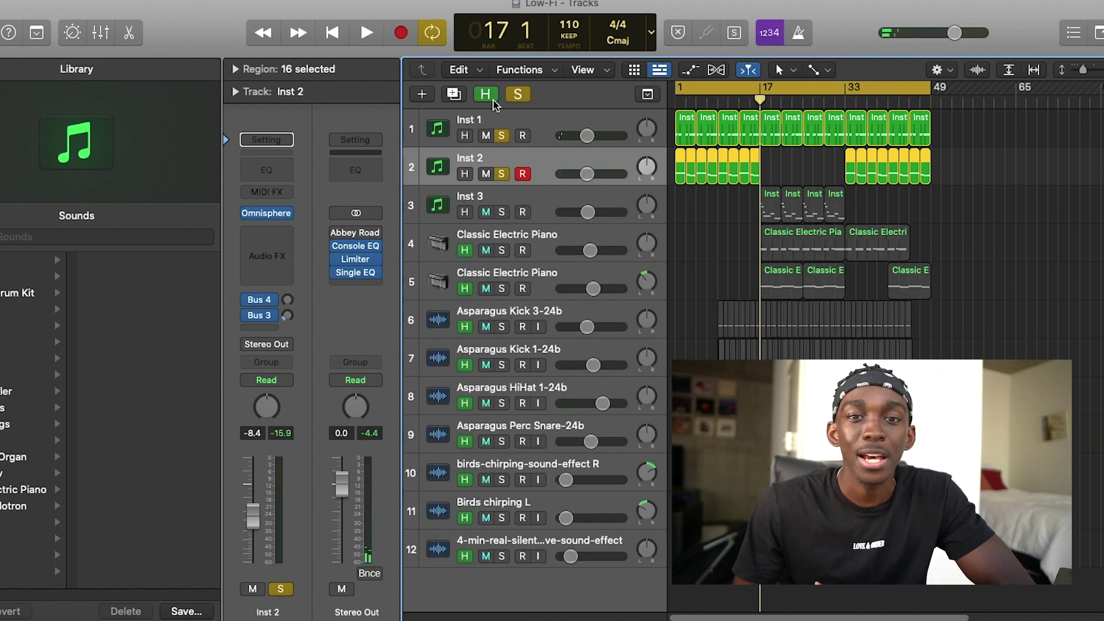
# Step: Reveal and solo the Inst 3 track, turn off cycle mode, and play the section from bar 17
pyautogui.click(486, 94)
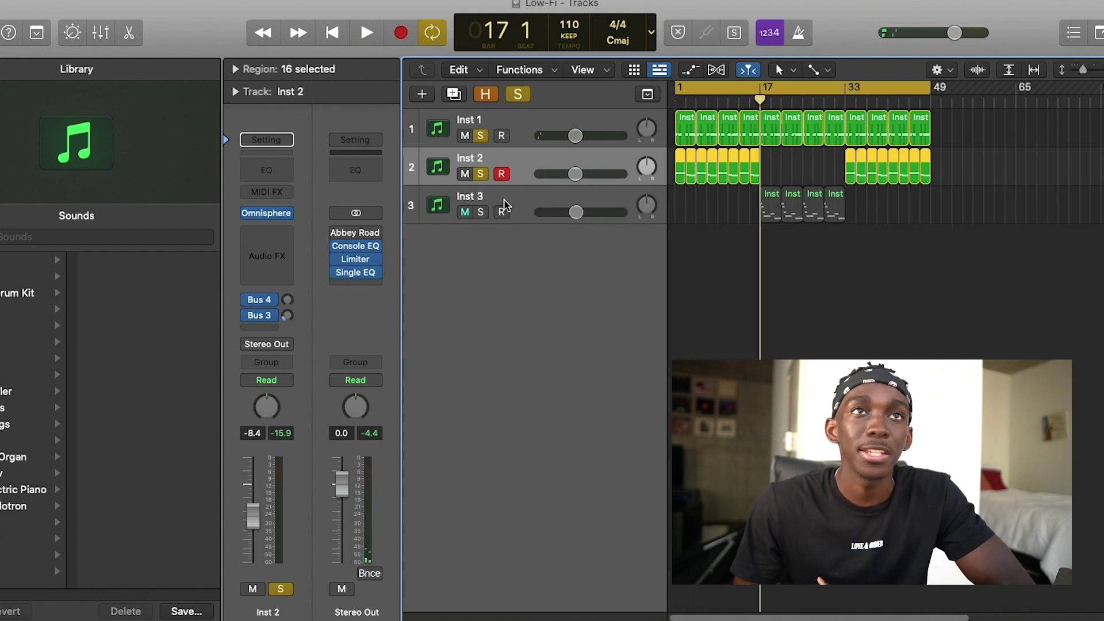
pyautogui.click(486, 212)
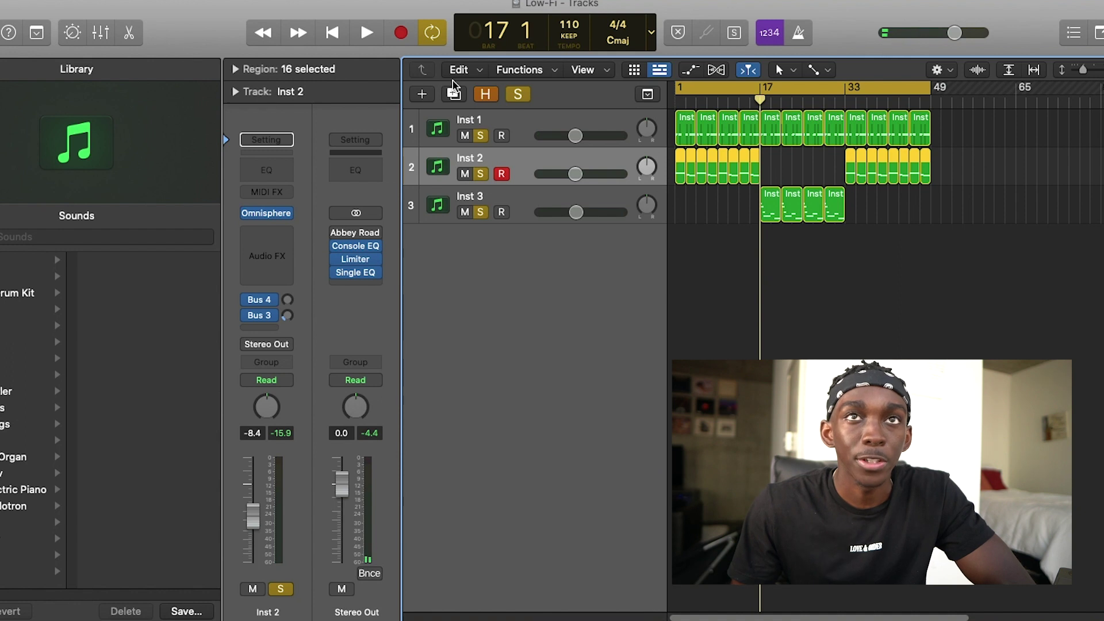
pyautogui.click(748, 86)
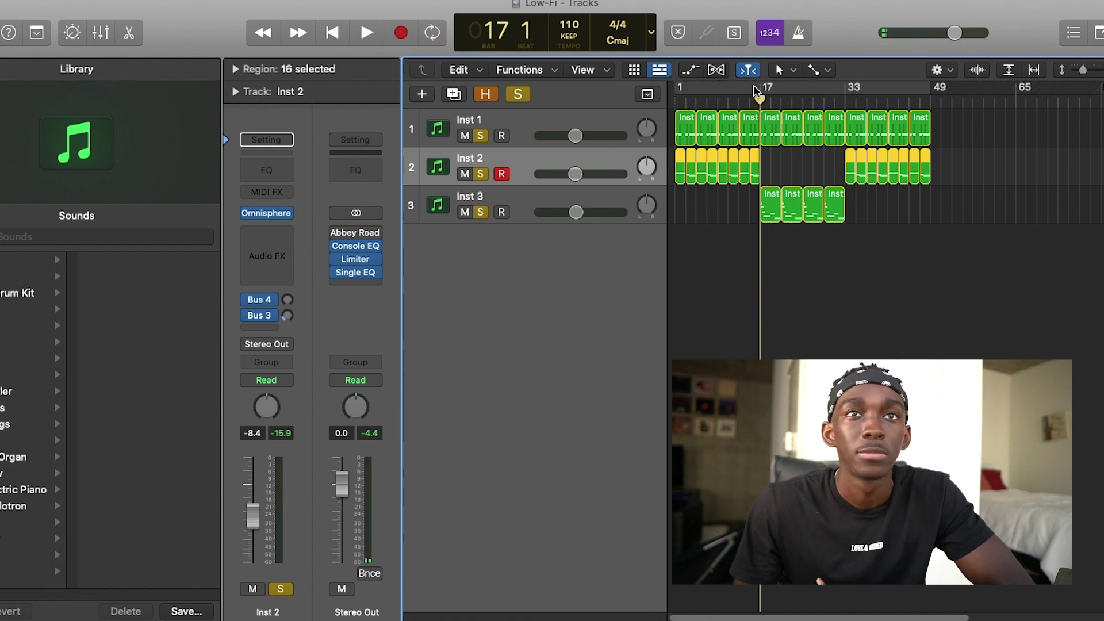
pyautogui.click(364, 33)
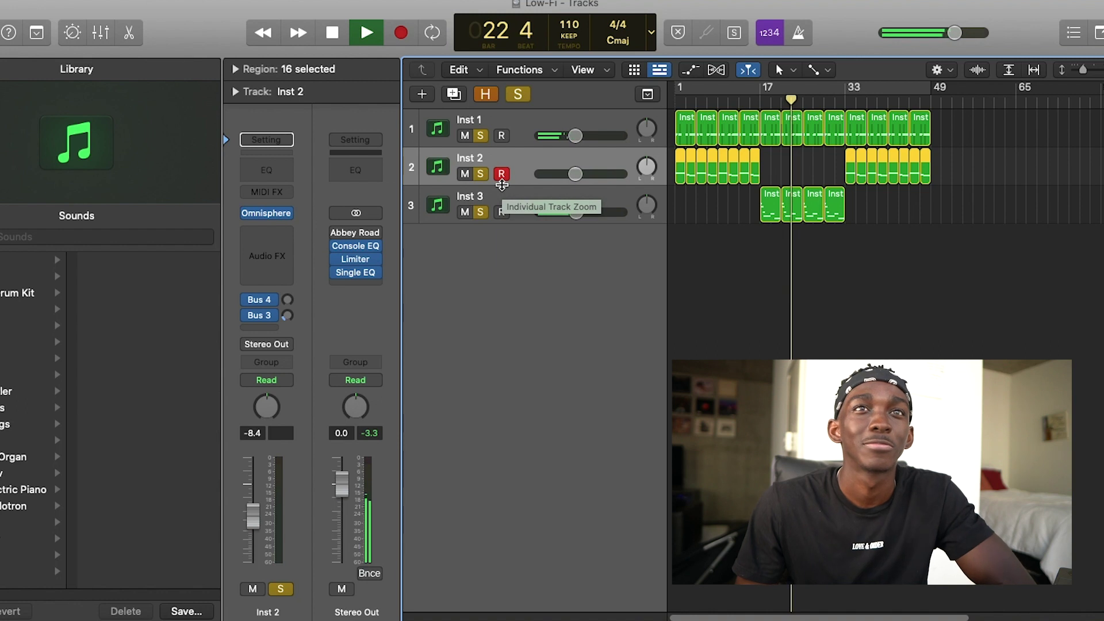
pyautogui.click(333, 33)
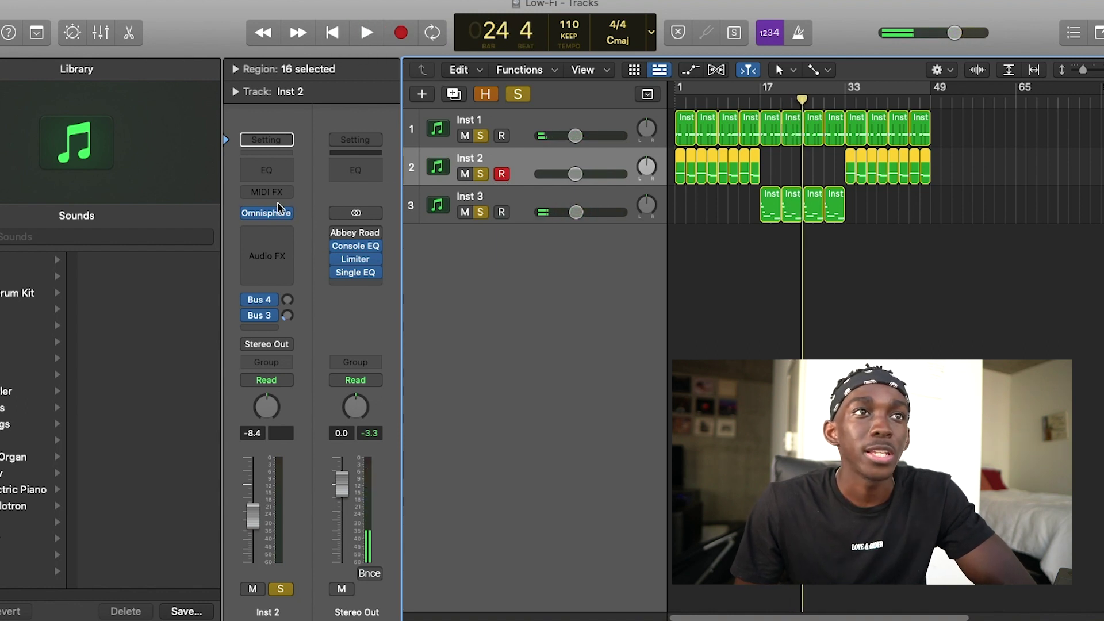
# Step: Inspect the Trilian bass patch Clean Fender Mute Gliss Up in Omnisphere on the Inst 2 track, and close it
pyautogui.click(267, 213)
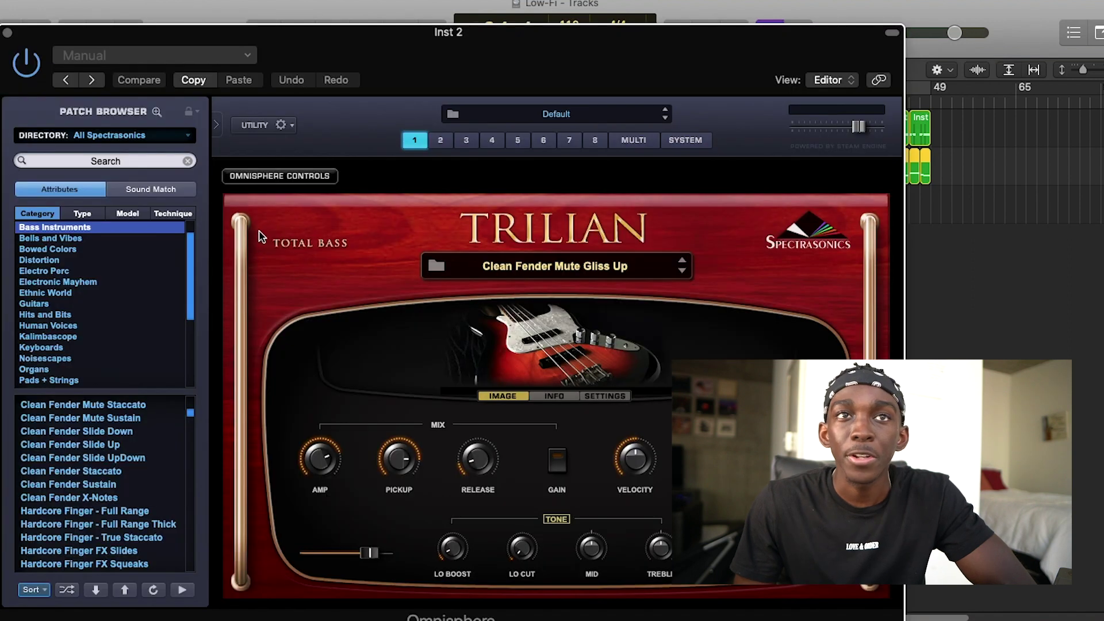
pyautogui.moveTo(695, 45); pyautogui.dragTo(642, 15)
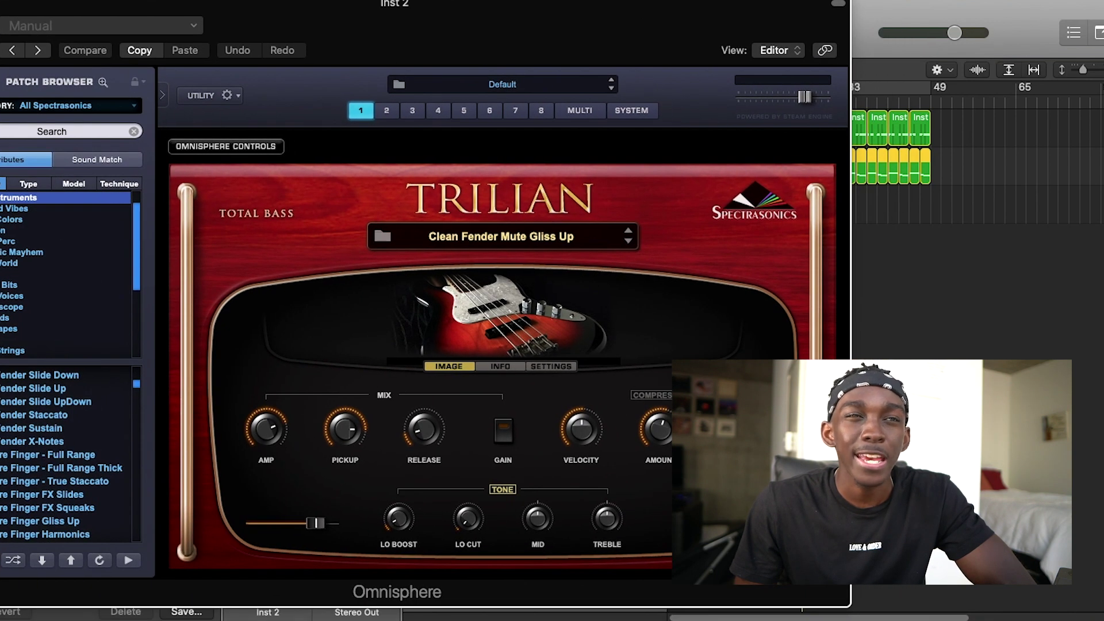
pyautogui.click(1, 5)
# Step: Examine the Flange Factory pedal in the Pedalboard plug-in on the first Classic Electric Piano track and audition the part
pyautogui.click(561, 207)
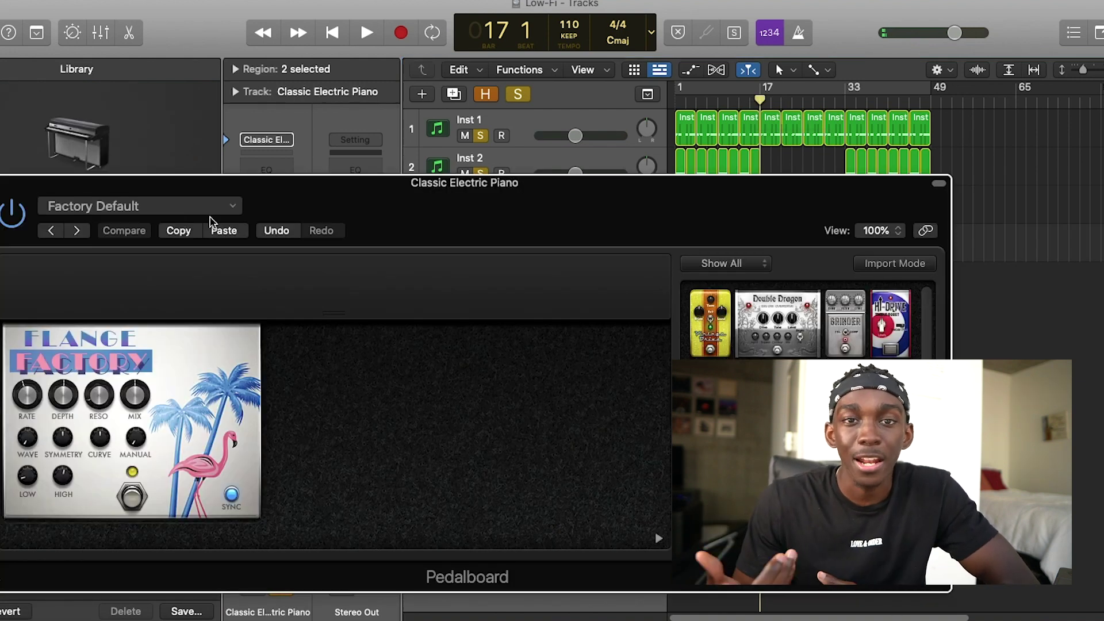
pyautogui.moveTo(252, 186); pyautogui.dragTo(185, 215)
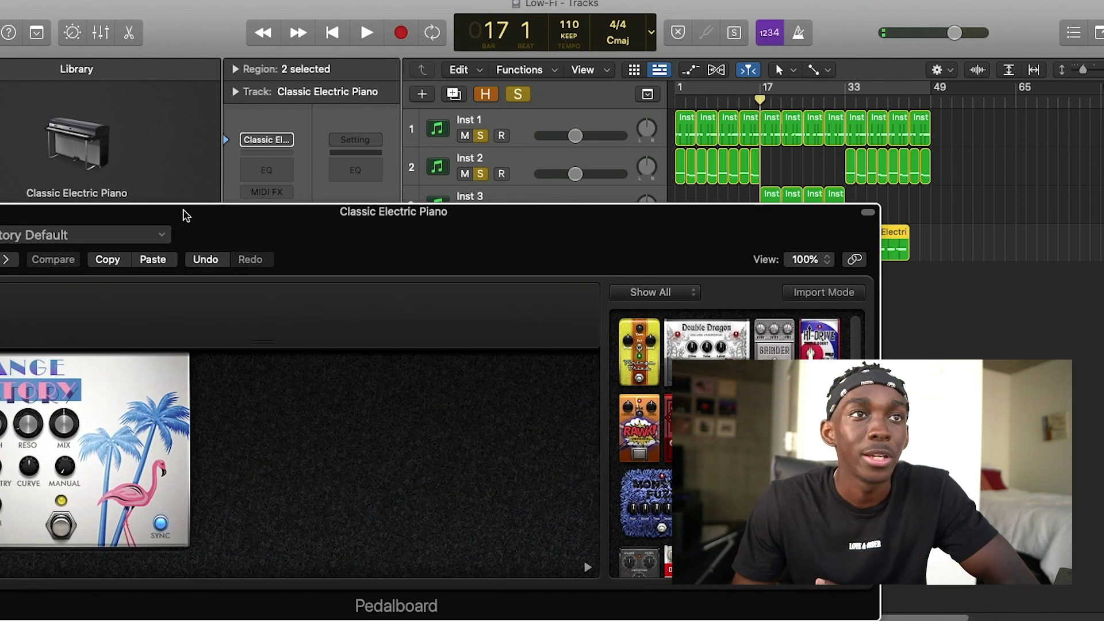
pyautogui.moveTo(185, 216); pyautogui.dragTo(332, 132)
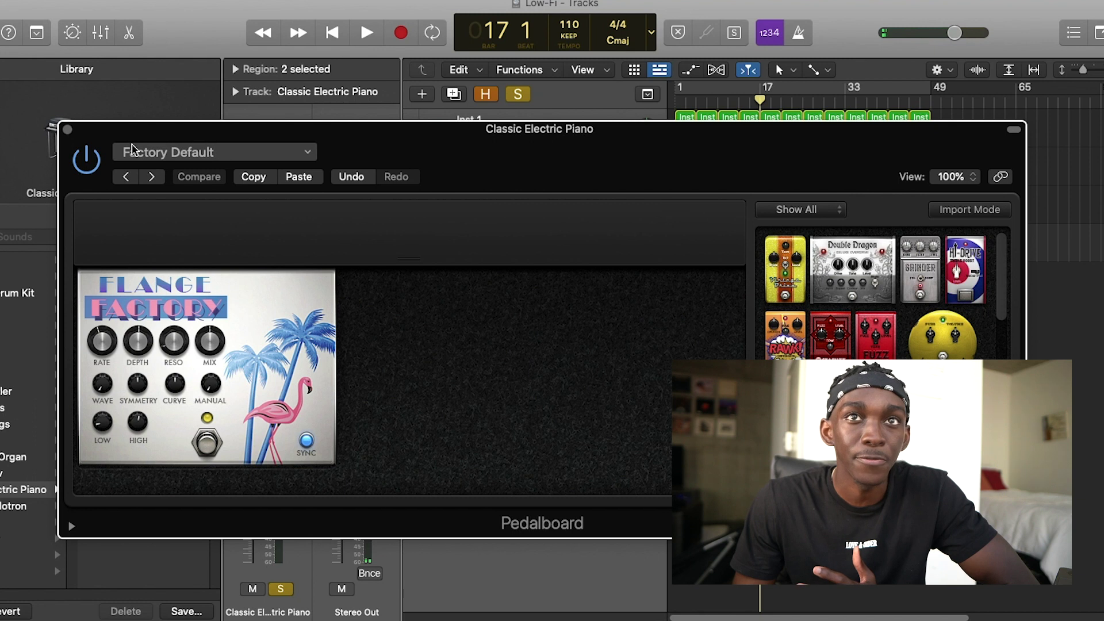
pyautogui.press('space')
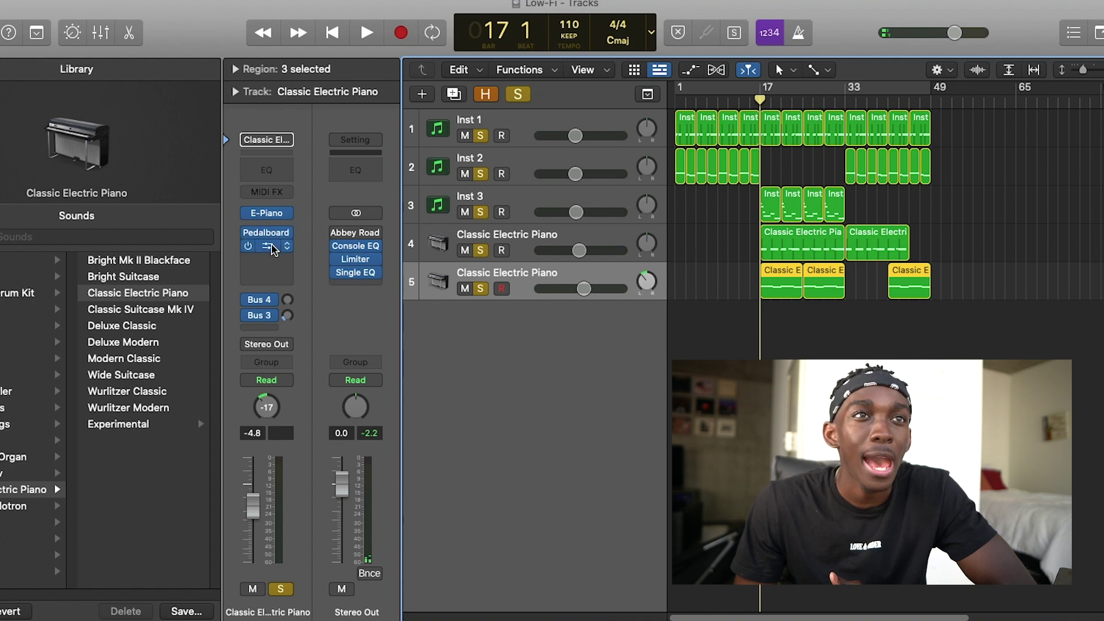
# Step: Inspect the SilverVerb settings on the second Classic Electric Piano track, close the plug-in and play from bar 17
pyautogui.click(272, 248)
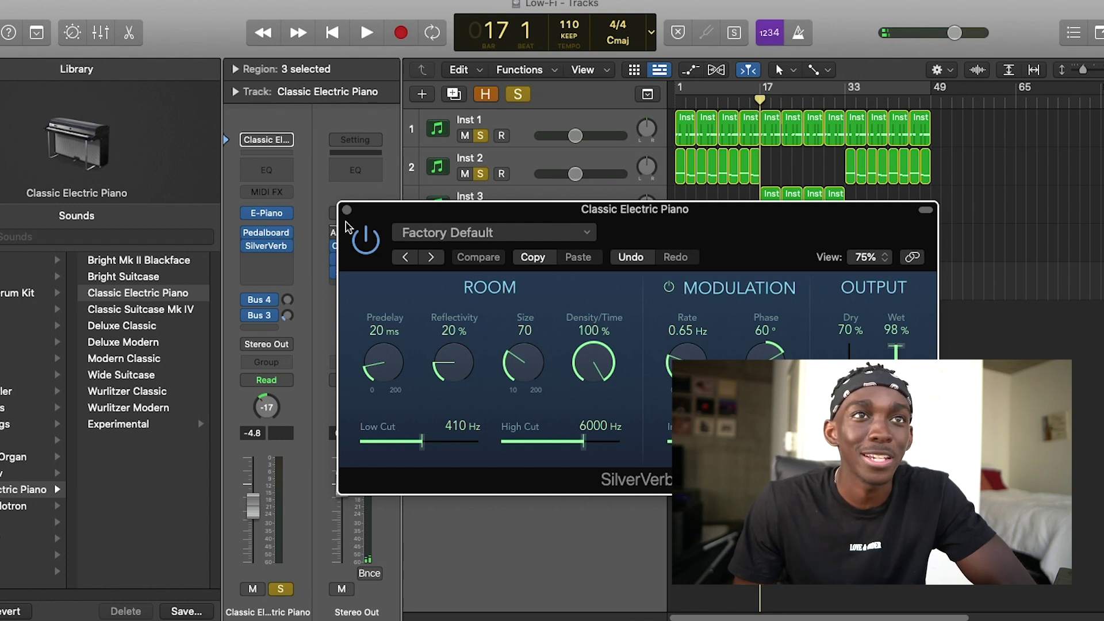
pyautogui.click(347, 210)
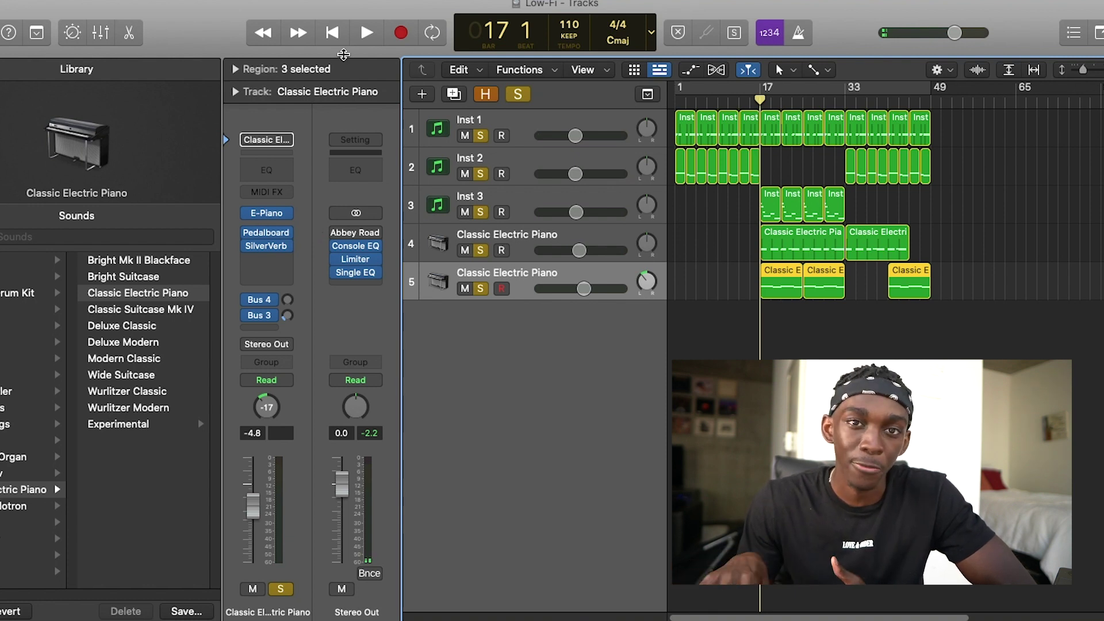
pyautogui.click(367, 35)
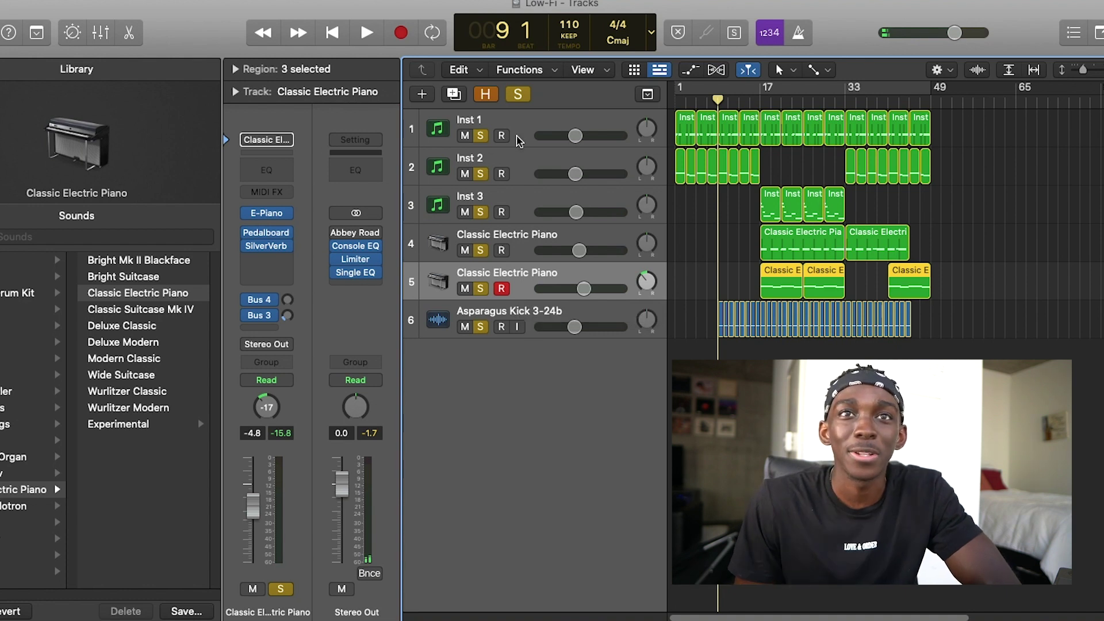
# Step: Play from bar 9 and turn off solo on the five instrument tracks, leaving only Asparagus Kick 3-24b soloed
pyautogui.press('space')
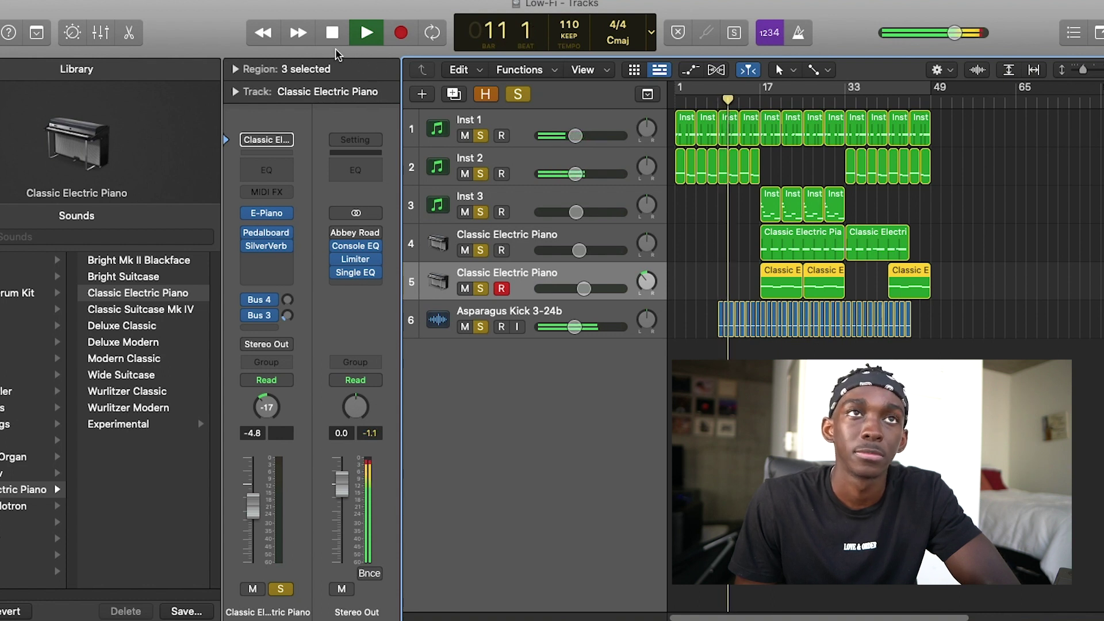
pyautogui.click(466, 135)
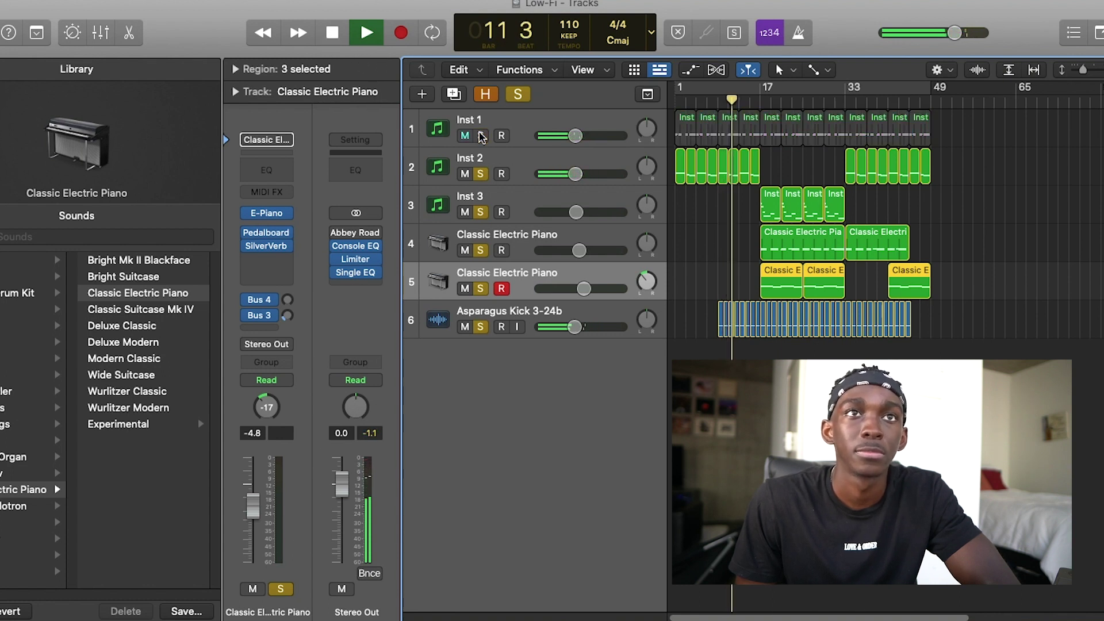
pyautogui.click(480, 174)
pyautogui.click(480, 212)
pyautogui.click(481, 250)
pyautogui.click(482, 287)
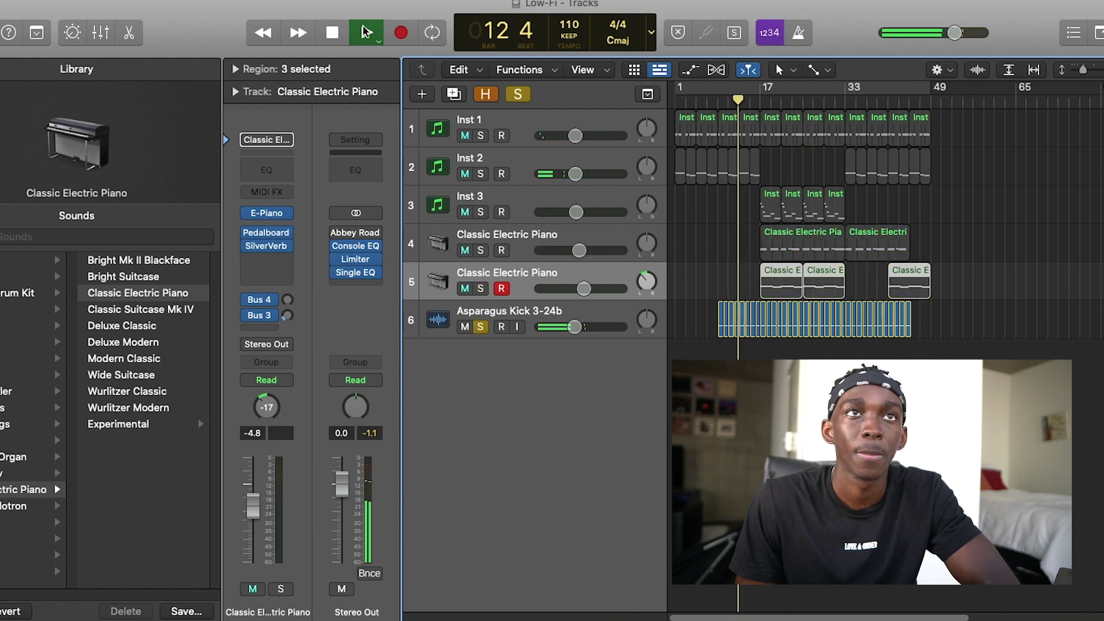
# Step: Stop playback, return the playhead to bar 9 and select the Asparagus Kick 3-24b track
pyautogui.press('space')
pyautogui.click(717, 100)
pyautogui.click(530, 315)
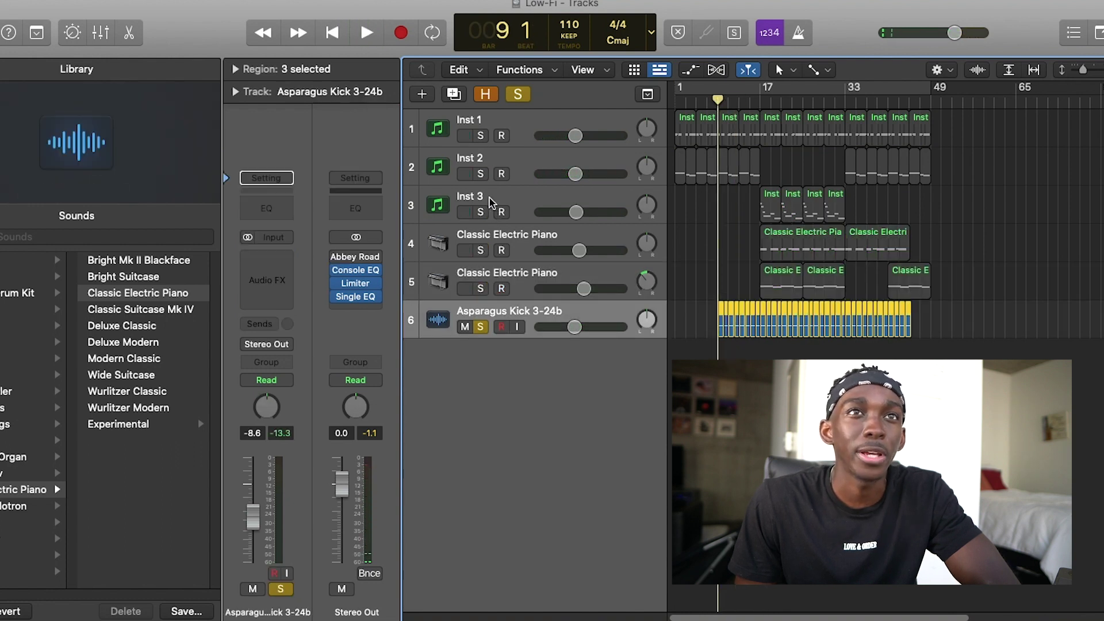
# Step: Reveal the soloed Asparagus Kick 1-24b track and play both kick tracks together from bar 9
pyautogui.click(486, 96)
pyautogui.click(367, 37)
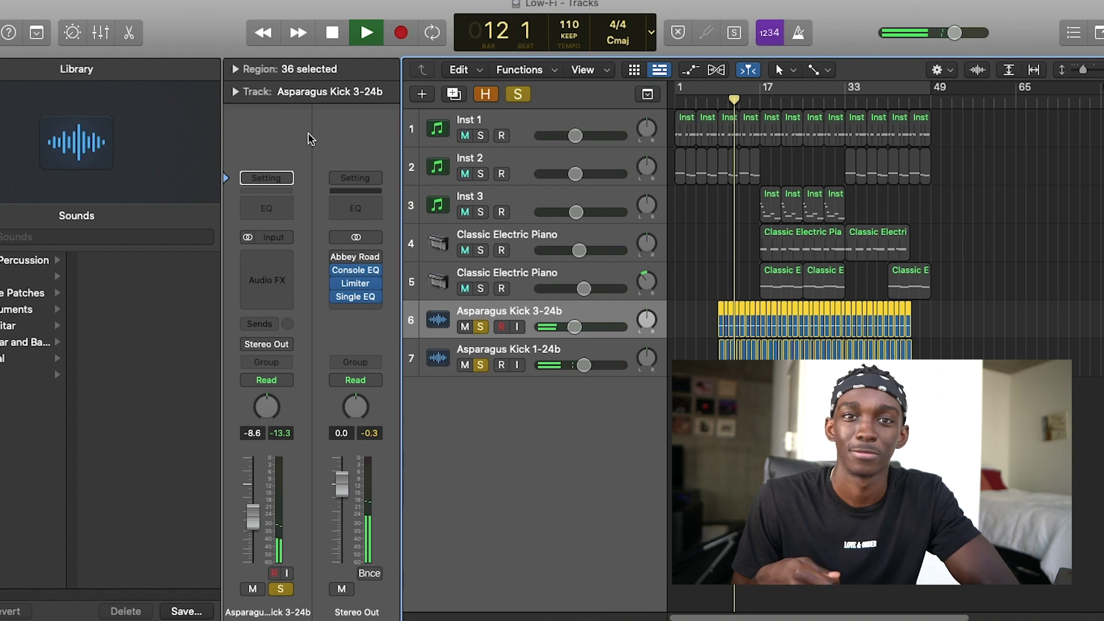
pyautogui.click(367, 32)
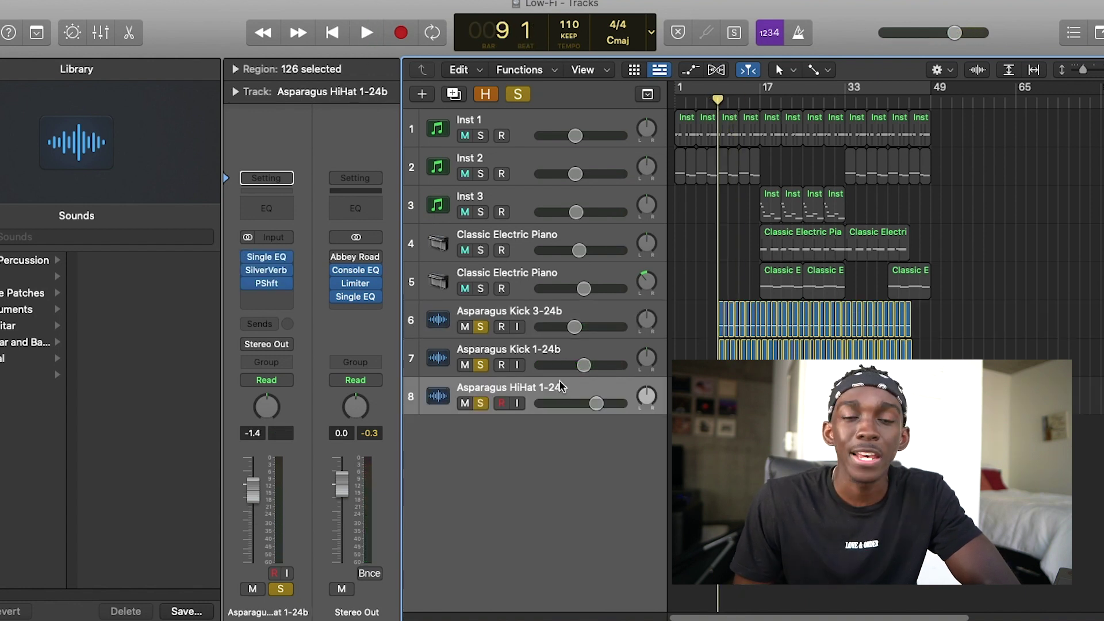
# Step: Inspect the Single Band EQ and SilverVerb settings on the Asparagus HiHat 1-24b track, closing each plug-in
pyautogui.click(264, 259)
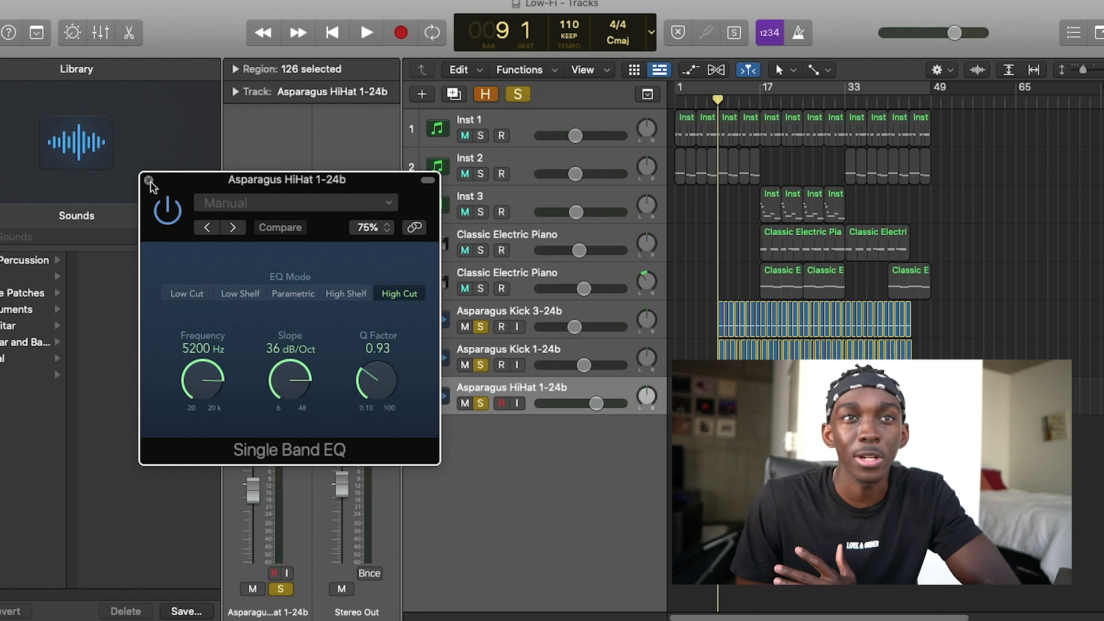
pyautogui.click(148, 180)
pyautogui.click(272, 274)
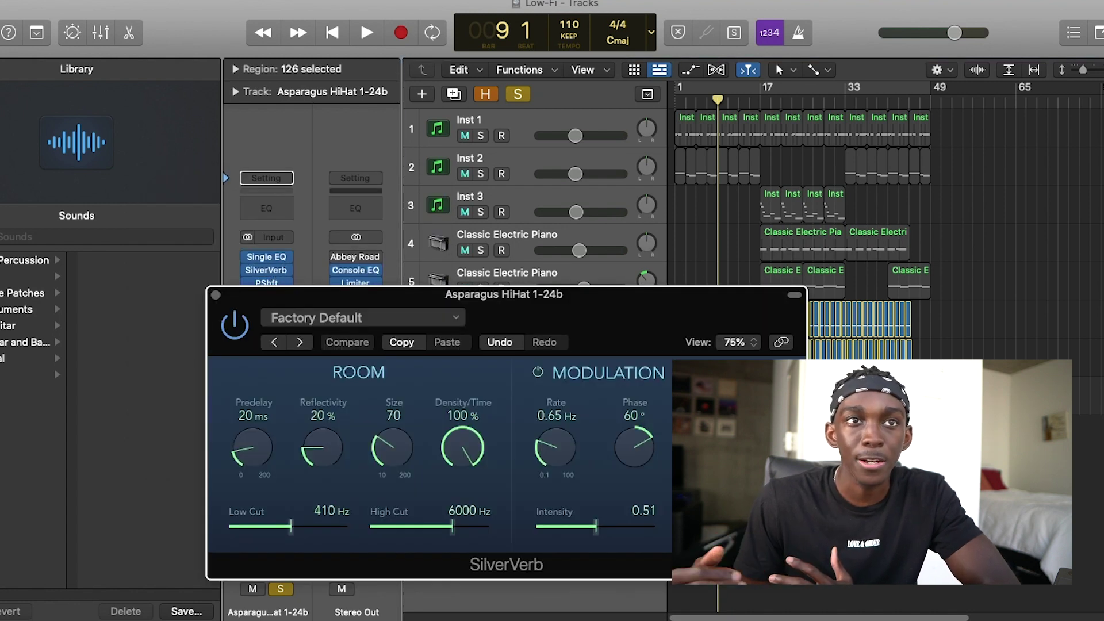
pyautogui.click(216, 295)
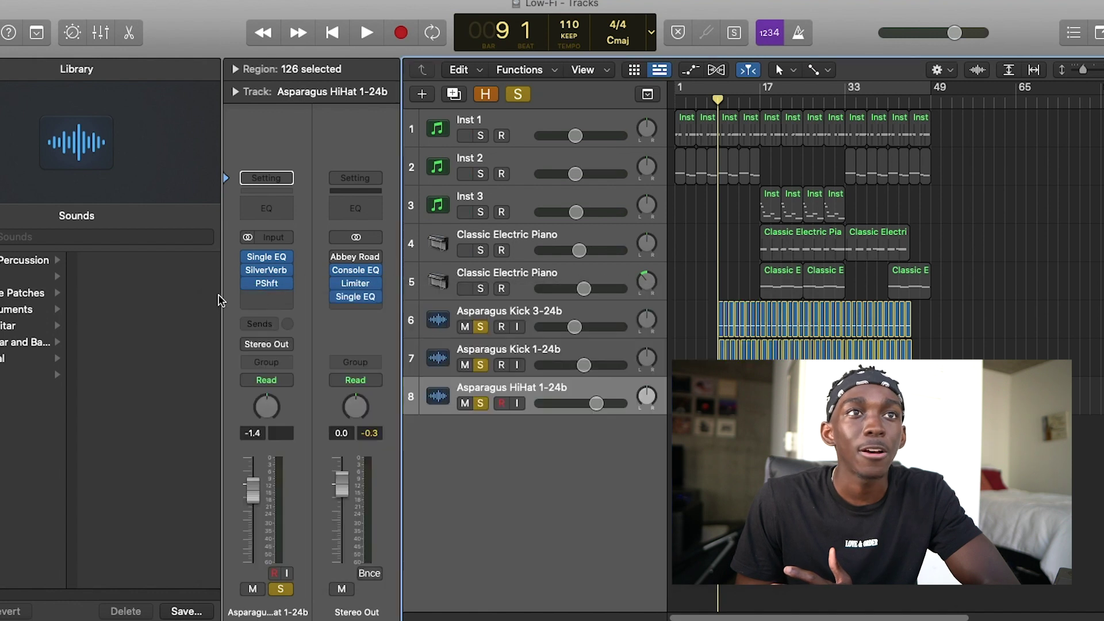
# Step: Inspect the Pitch Shifter settings on the Asparagus HiHat 1-24b track and play the soloed kicks and hi-hat from bar 9
pyautogui.click(272, 285)
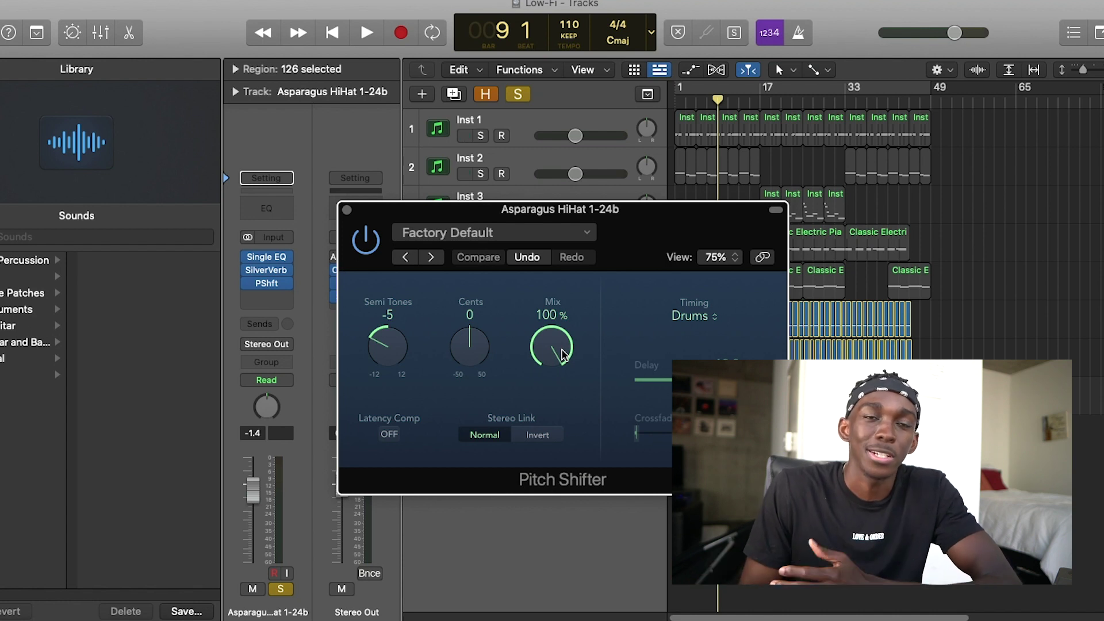
pyautogui.click(372, 34)
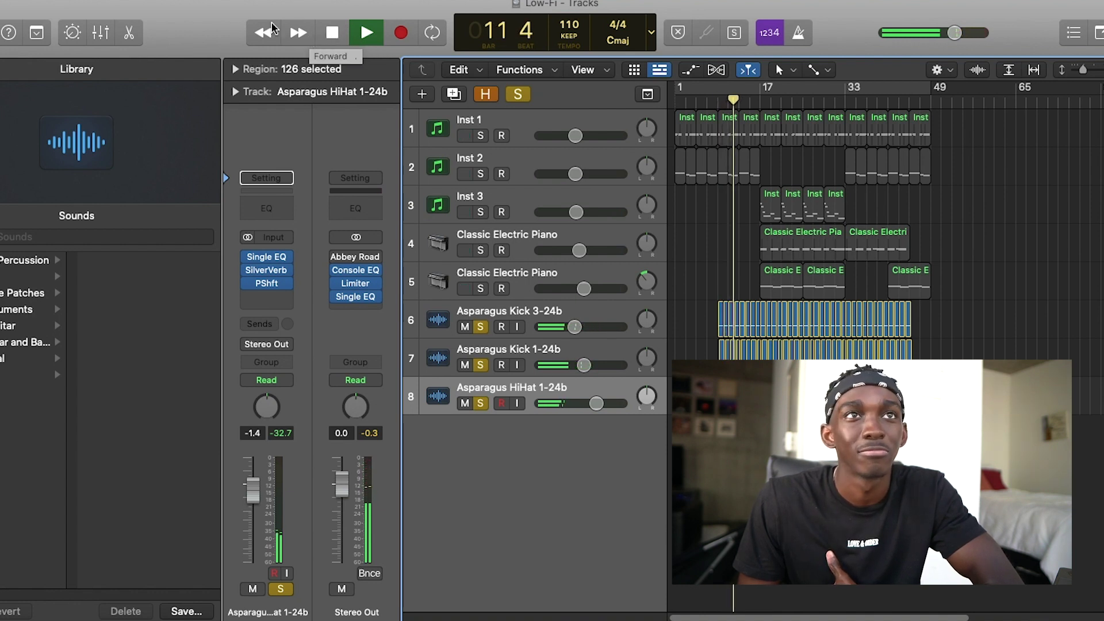
pyautogui.click(326, 38)
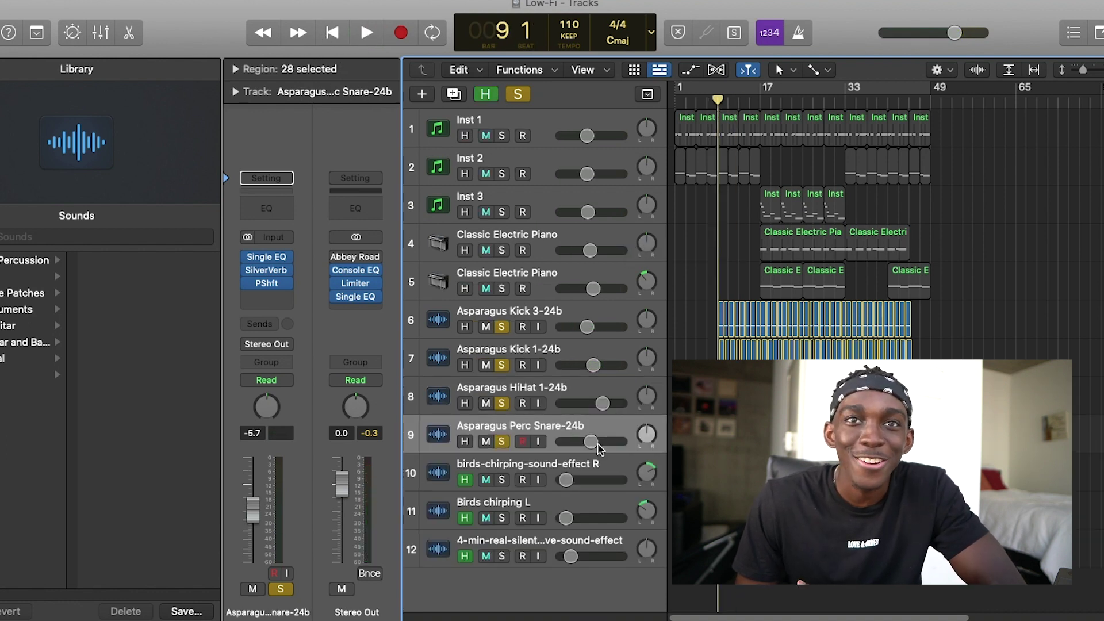
# Step: Inspect the Single Band EQ on the Asparagus Perc Snare-24b track, close it, and play the four soloed drum tracks from bar 9
pyautogui.click(266, 259)
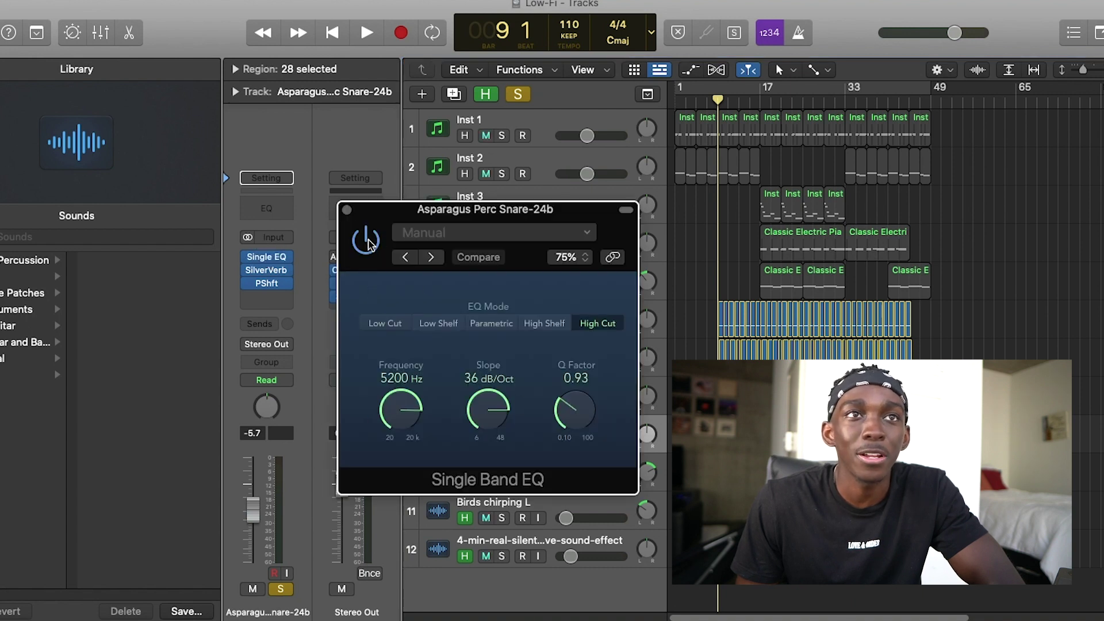
pyautogui.click(347, 209)
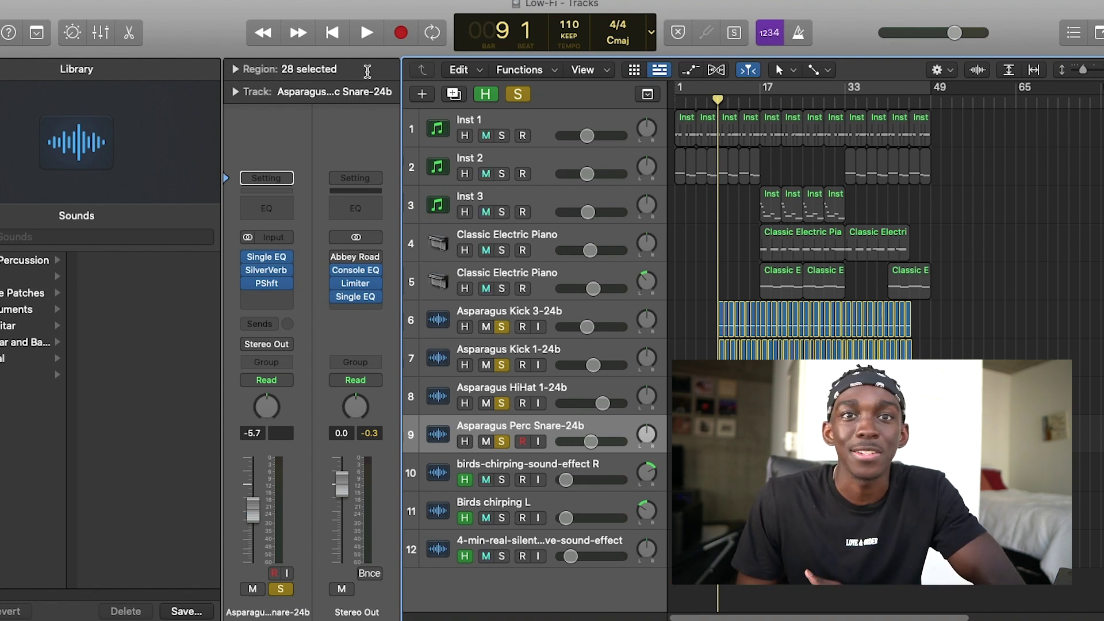
pyautogui.click(366, 33)
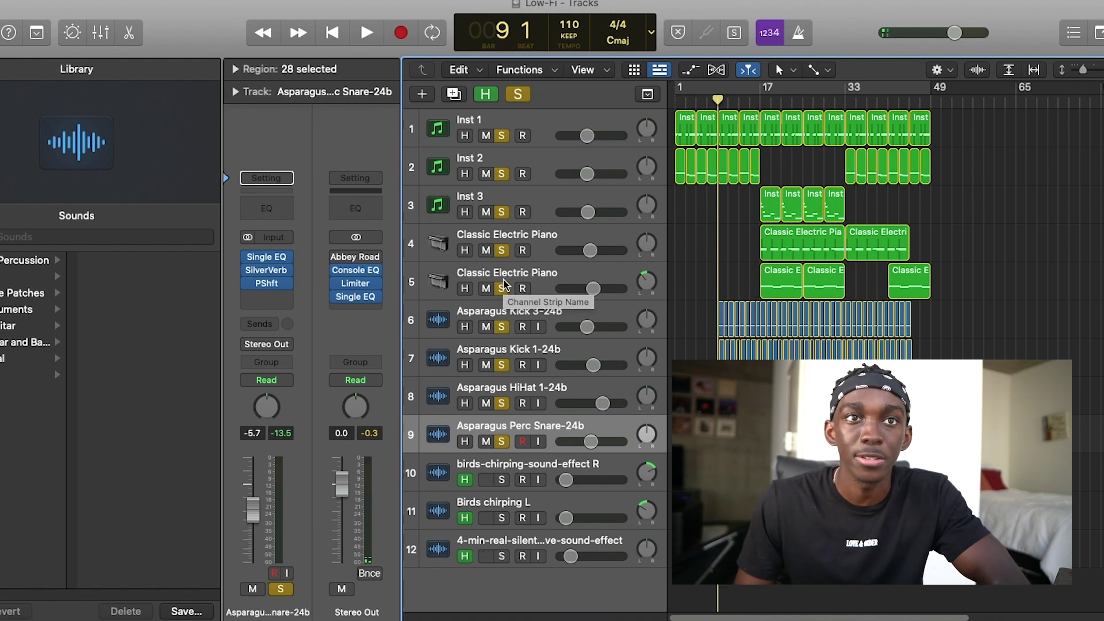
# Step: Play the soloed drum and instrument tracks together from bar 9, and return the playhead to bar 1
pyautogui.press('space')
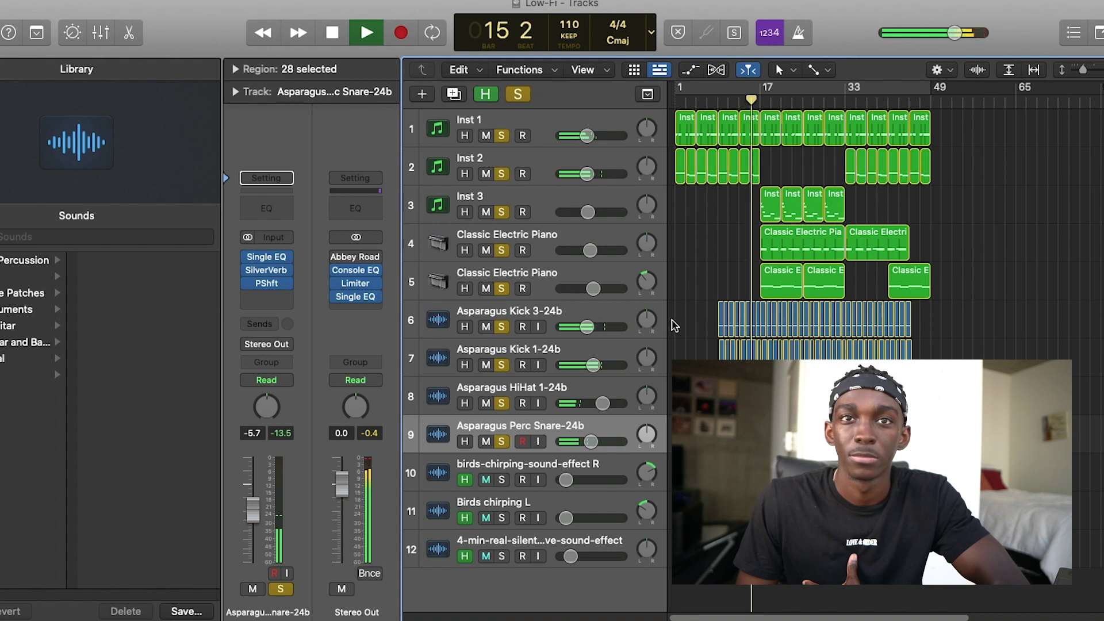
pyautogui.doubleClick(338, 36)
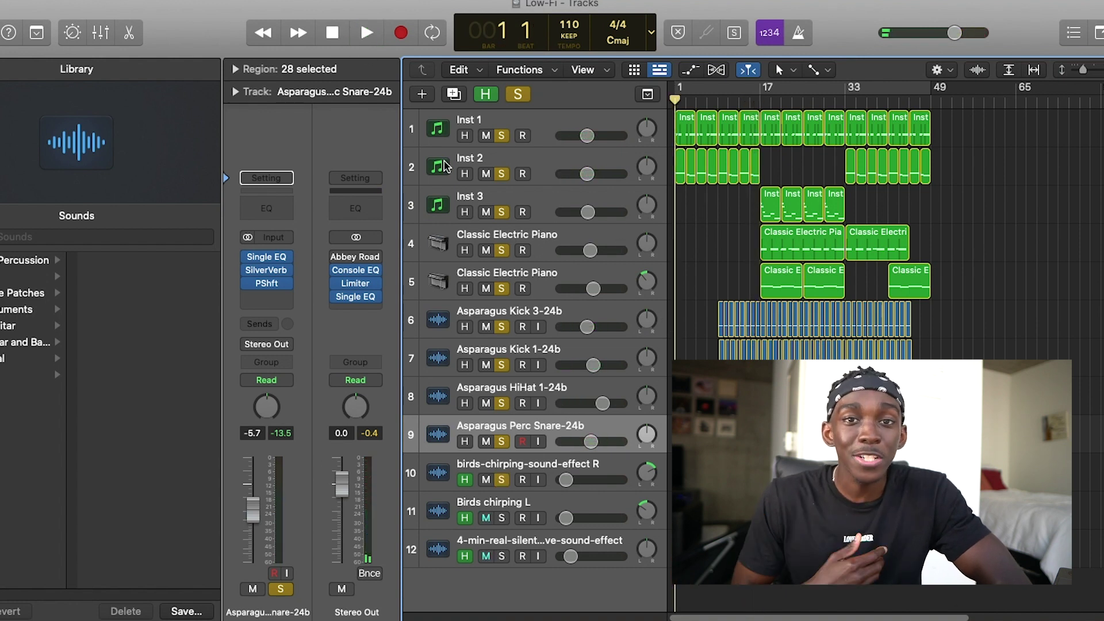
# Step: Select the birds-chirping-sound-effect R track and play the mix from bar 1 with both bird tracks soloed
pyautogui.click(470, 466)
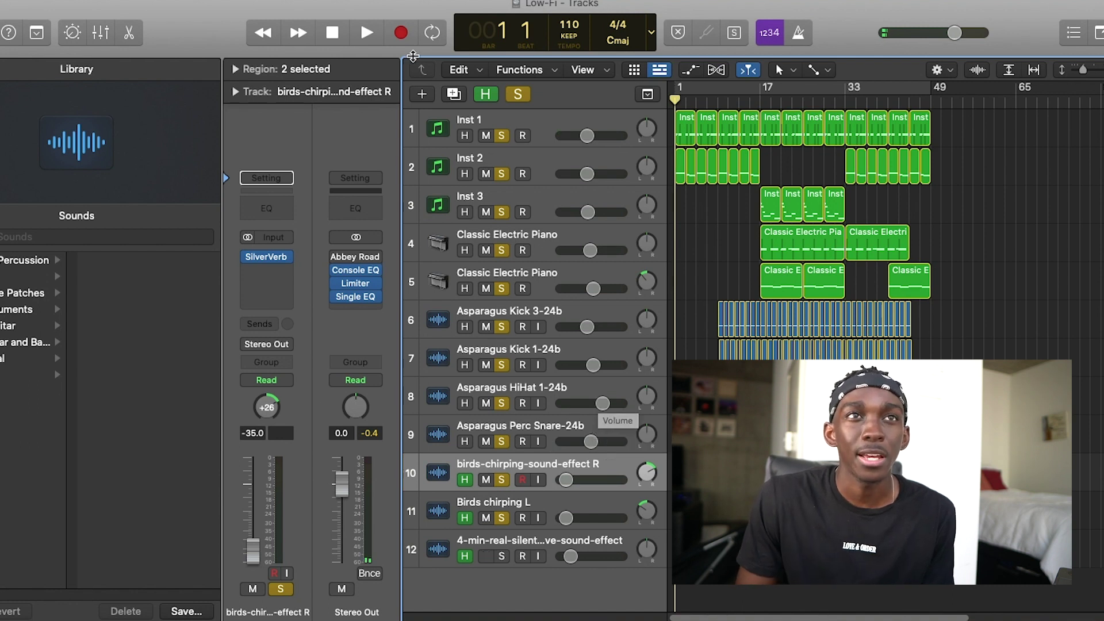
pyautogui.click(369, 33)
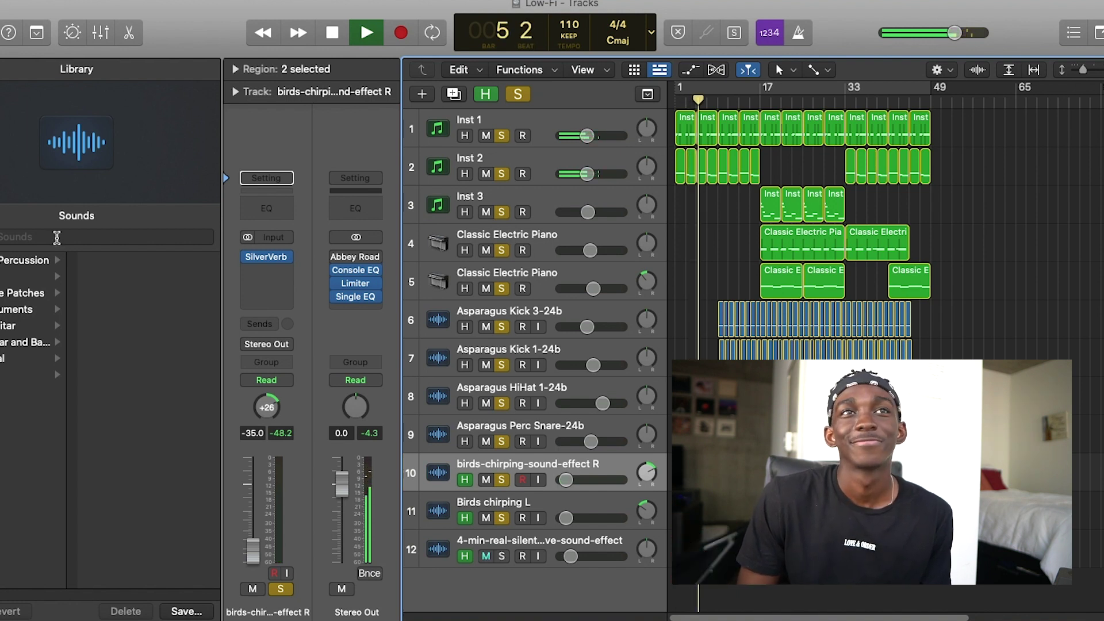
pyautogui.click(332, 38)
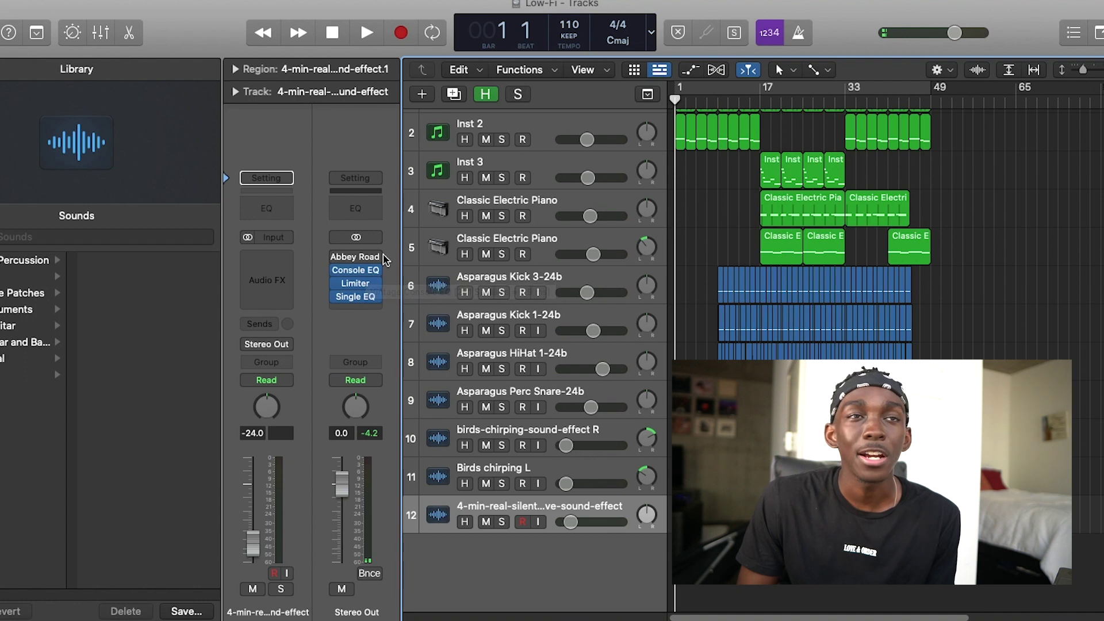
# Step: Enable the Abbey Road plug-in on the Stereo Out channel, and inspect the channel's Console EQ and Single Band EQ settings
pyautogui.click(358, 263)
pyautogui.moveTo(176, 127); pyautogui.dragTo(191, 54)
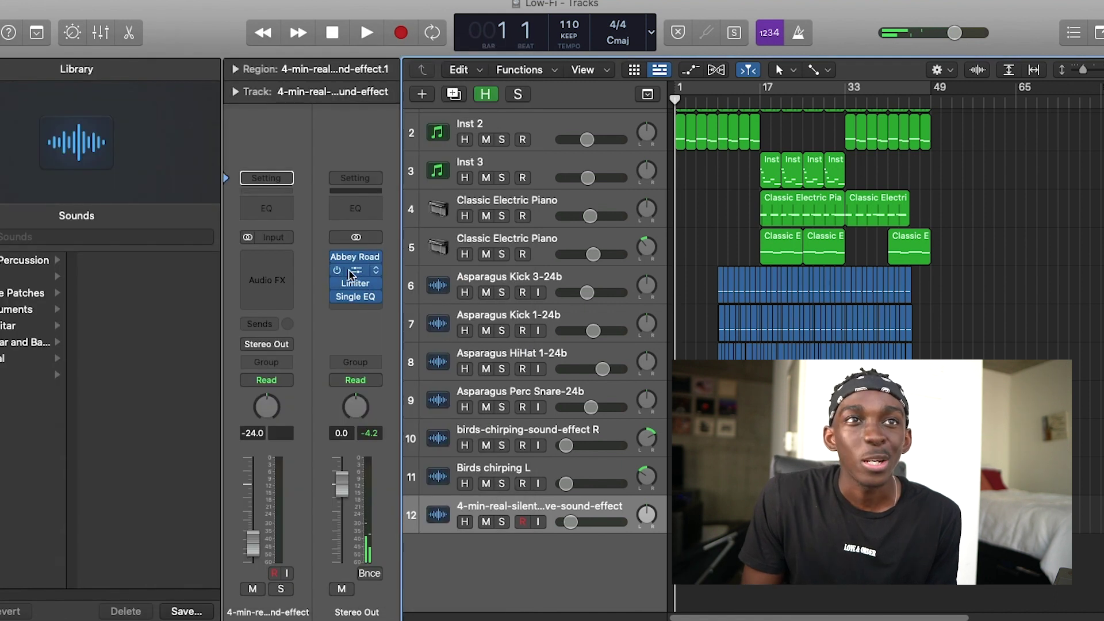
pyautogui.click(349, 275)
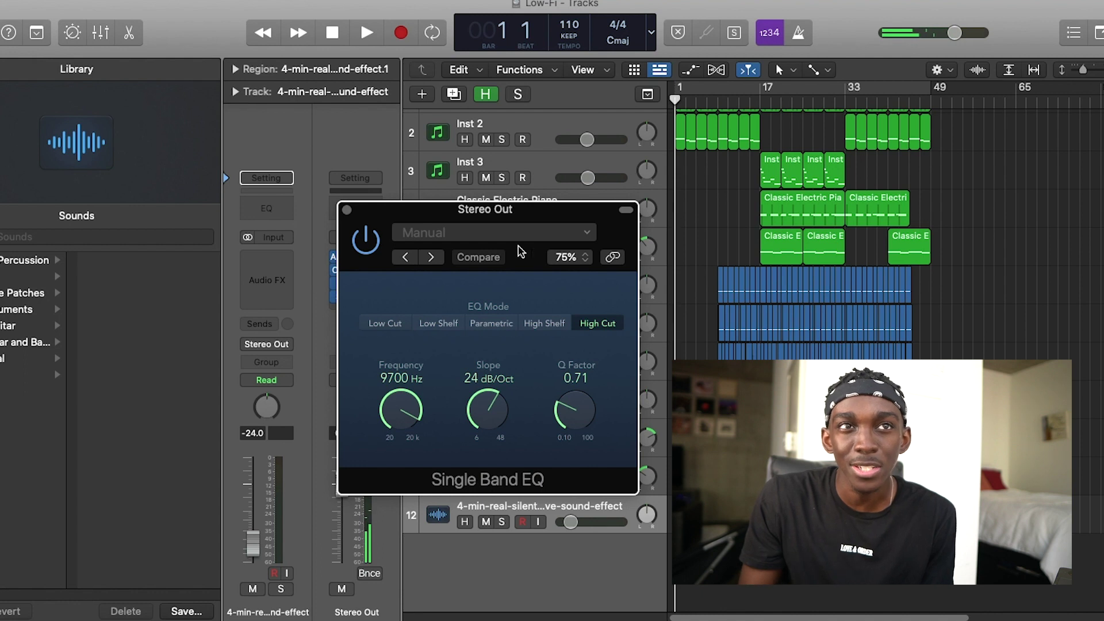
pyautogui.click(347, 210)
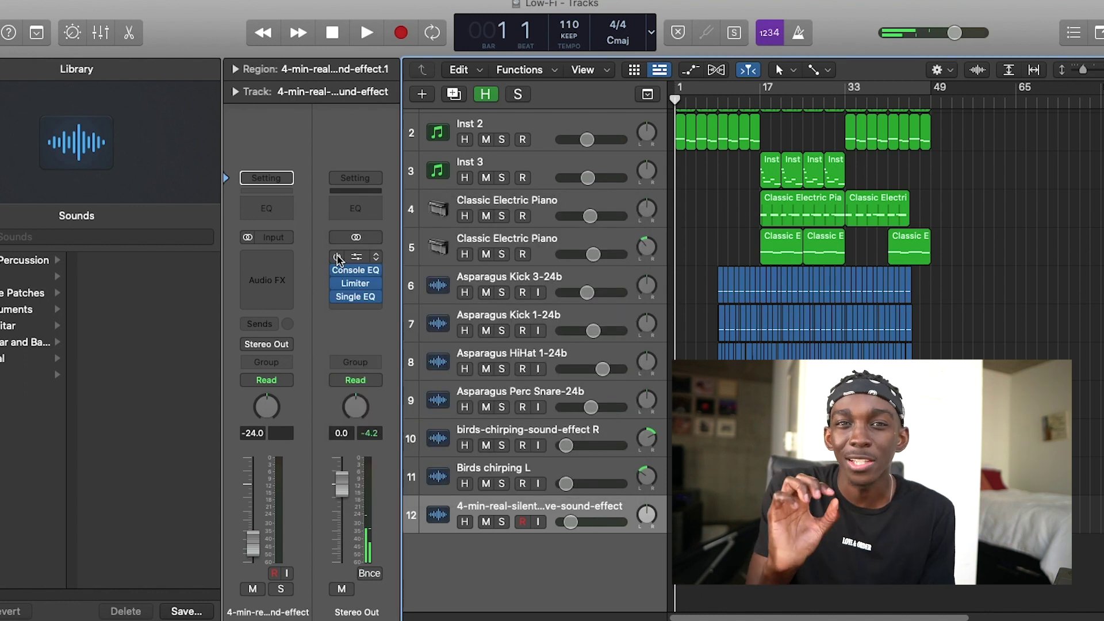